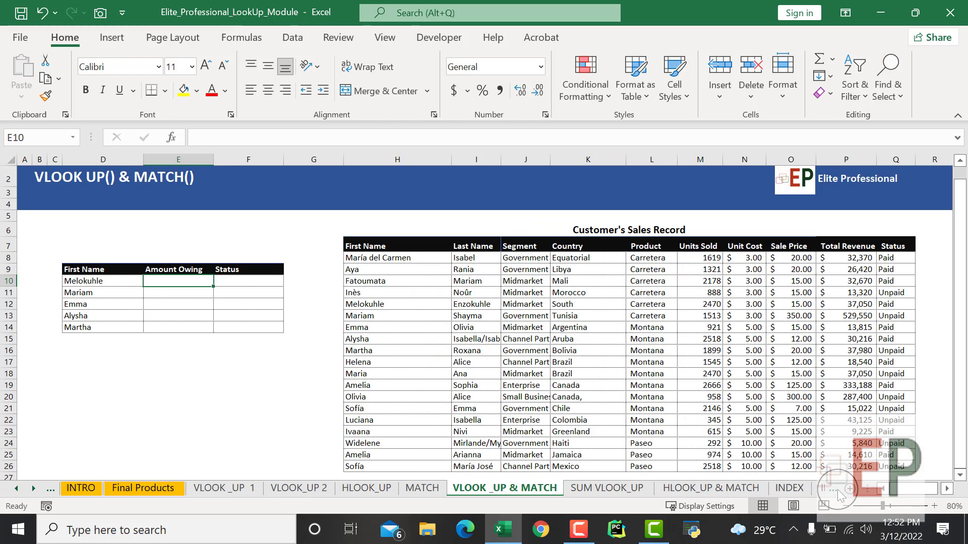
# - Examine the First Name, Amount Owing and Status columns of the small lookup table beside the Customer's Sales Record
pyautogui.scroll(-1, 670, 367)
pyautogui.scroll(2, 470, 348)
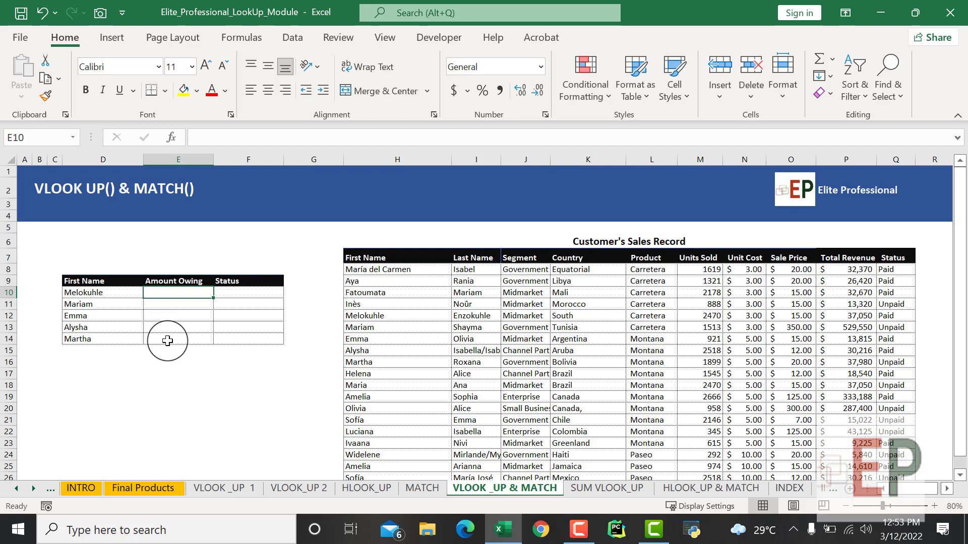
pyautogui.click(166, 361)
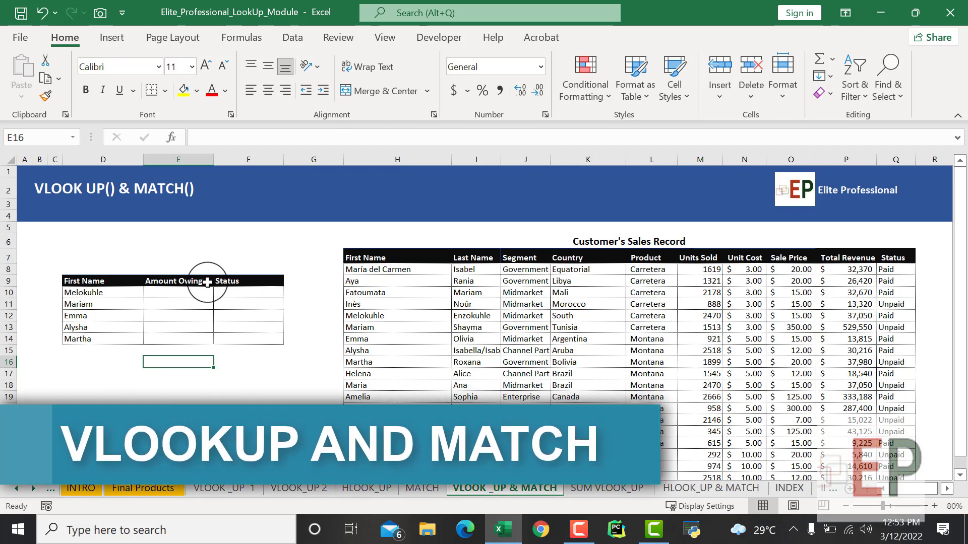
pyautogui.click(178, 292)
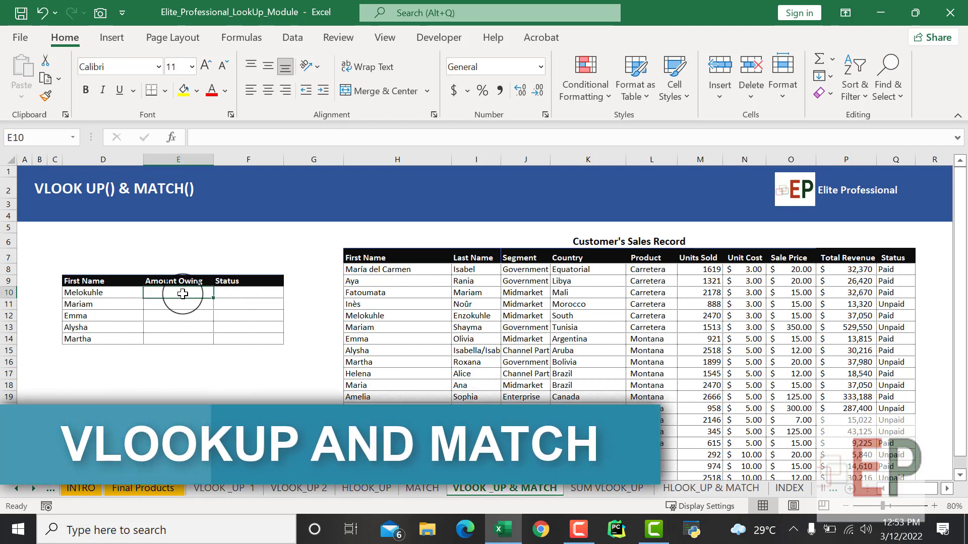
pyautogui.click(117, 290)
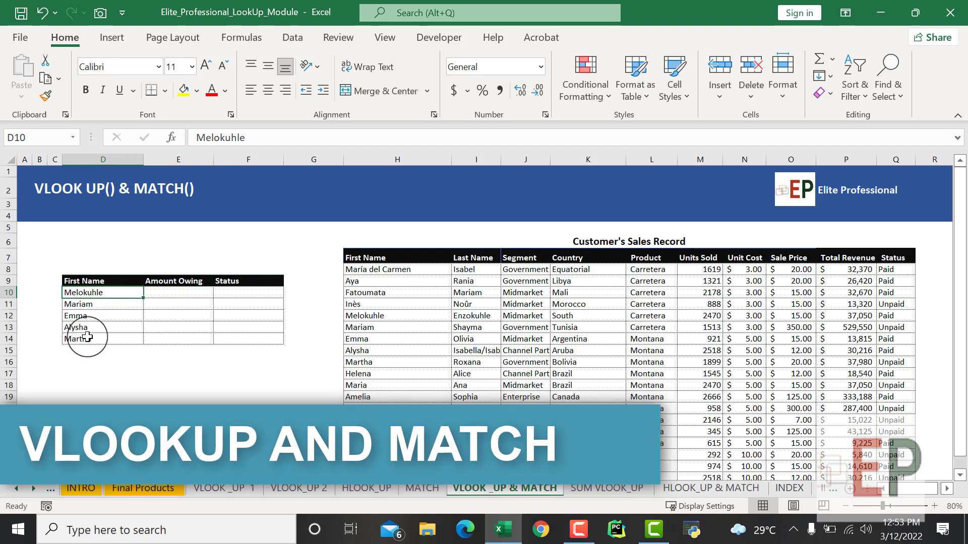
pyautogui.click(162, 281)
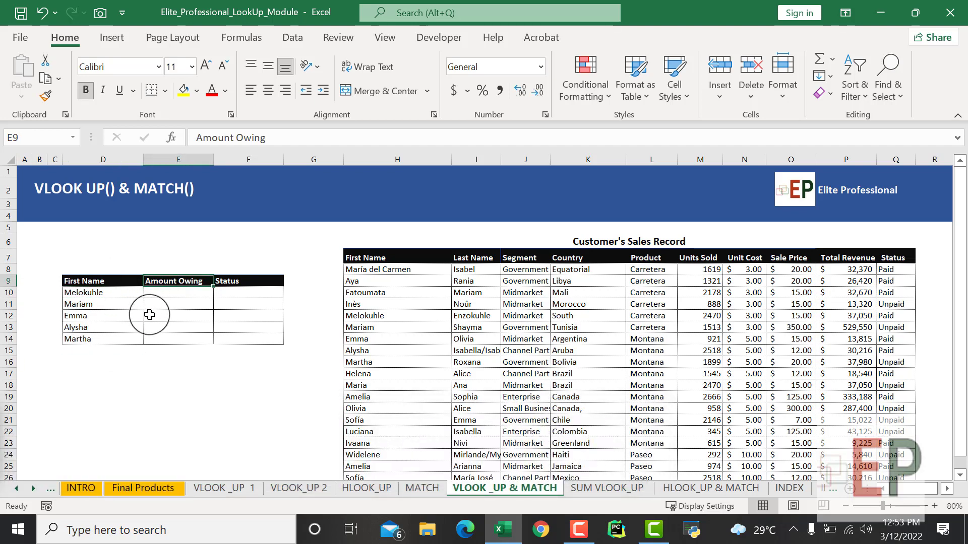
pyautogui.click(172, 289)
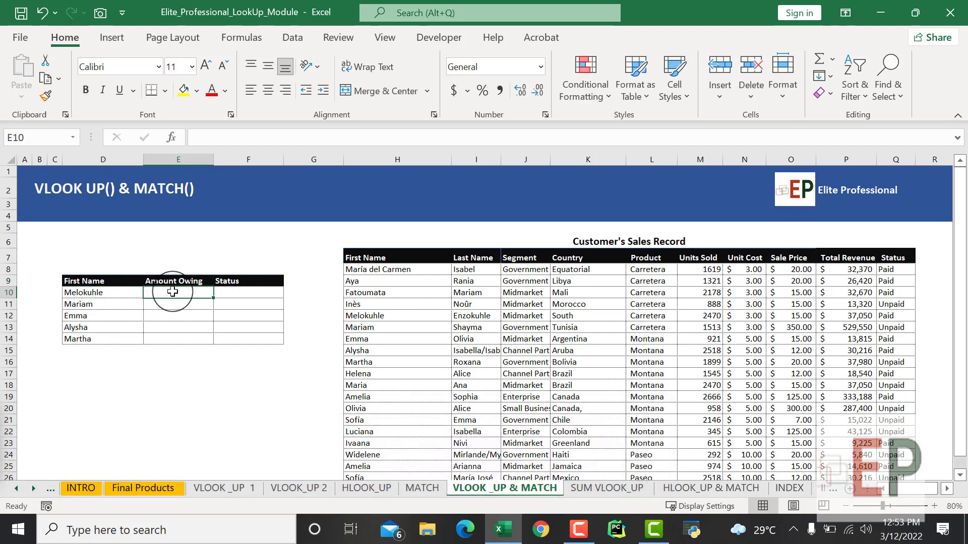
pyautogui.click(256, 285)
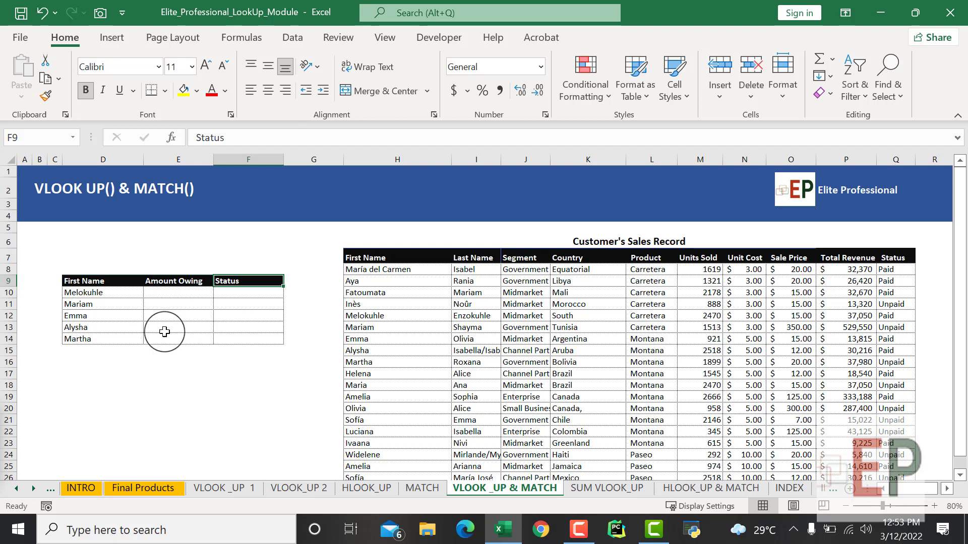
# - Replace the Amount Owing header in E9 with a copy of the sales record's Total Revenue header
pyautogui.click(821, 259)
pyautogui.hotkey('ctrl', 'c')
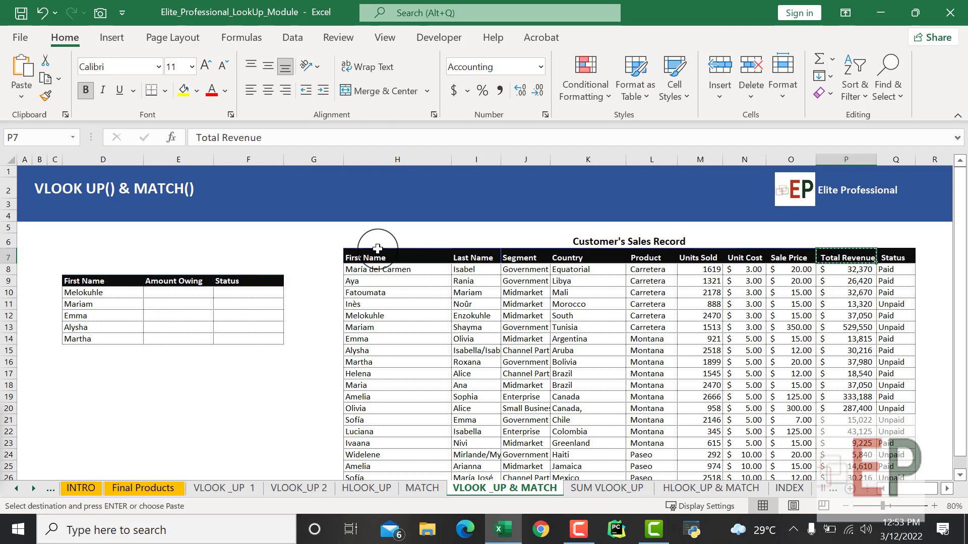
pyautogui.click(151, 282)
pyautogui.hotkey('ctrl', 'v')
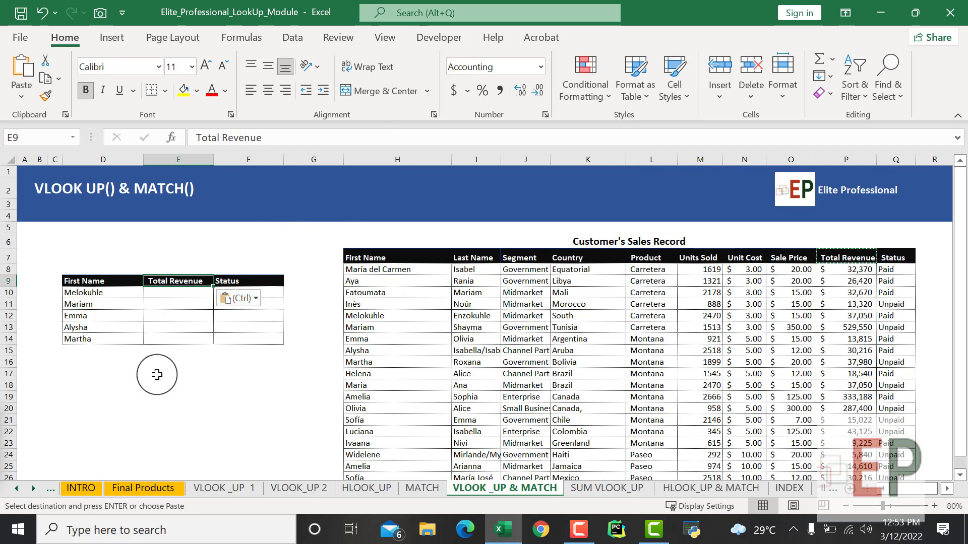
pyautogui.click(168, 373)
pyautogui.click(237, 419)
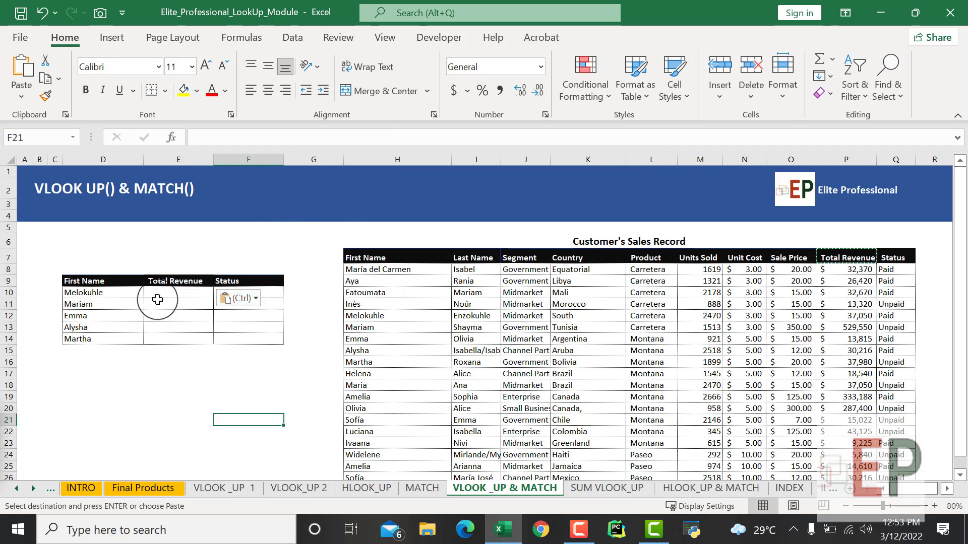
# - Start a VLOOKUP formula in E10 with D10 as lookup value and the absolute range $H$8:$Q$26 as table array
pyautogui.click(166, 293)
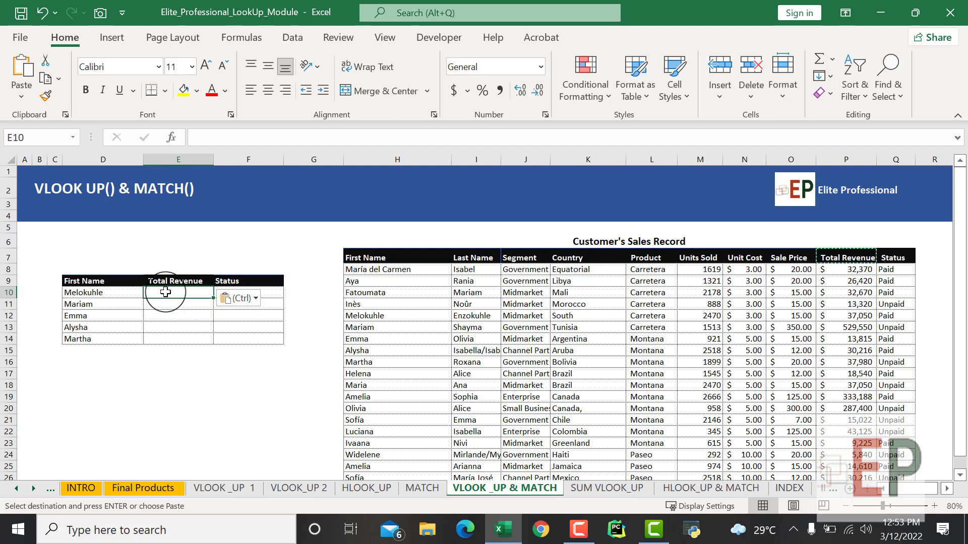
pyautogui.write('=')
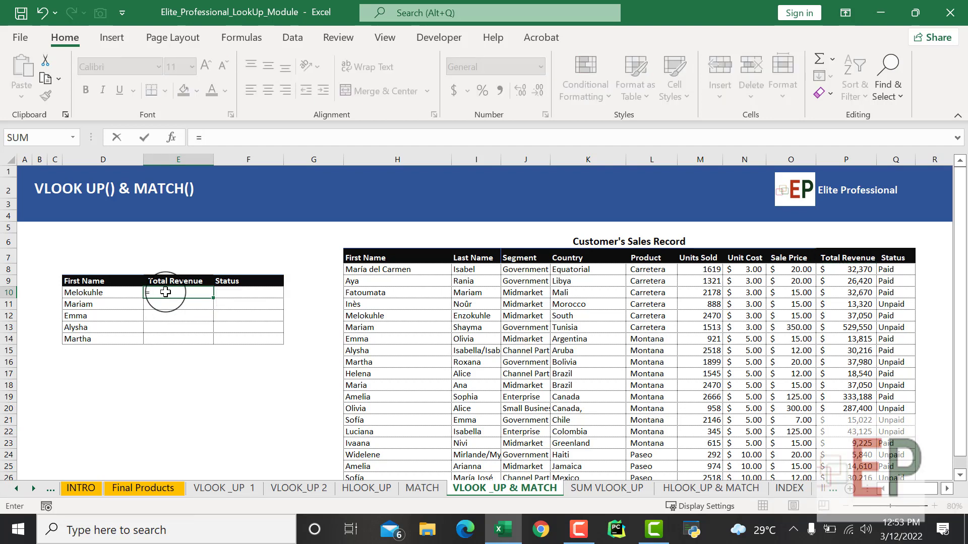
pyautogui.write('vl')
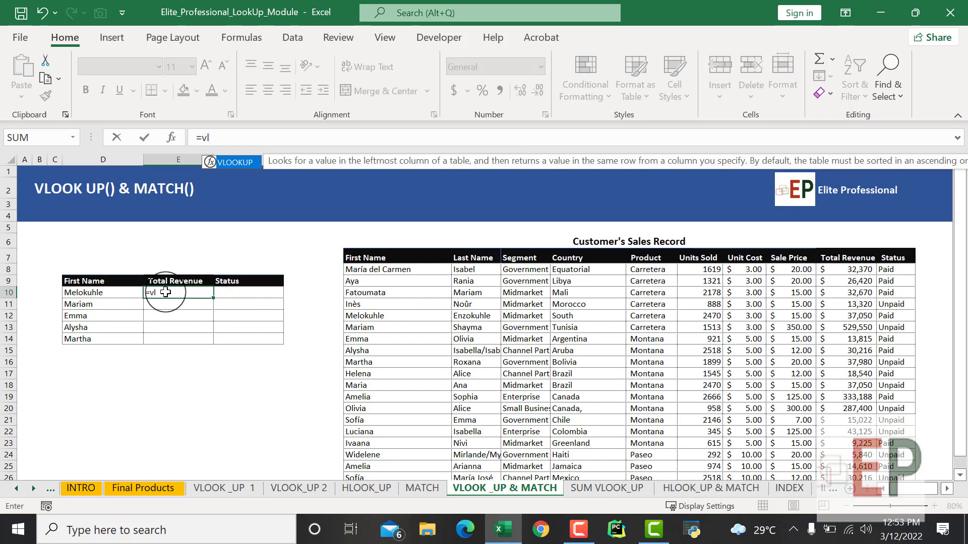
pyautogui.press('Tab')
pyautogui.click(115, 292)
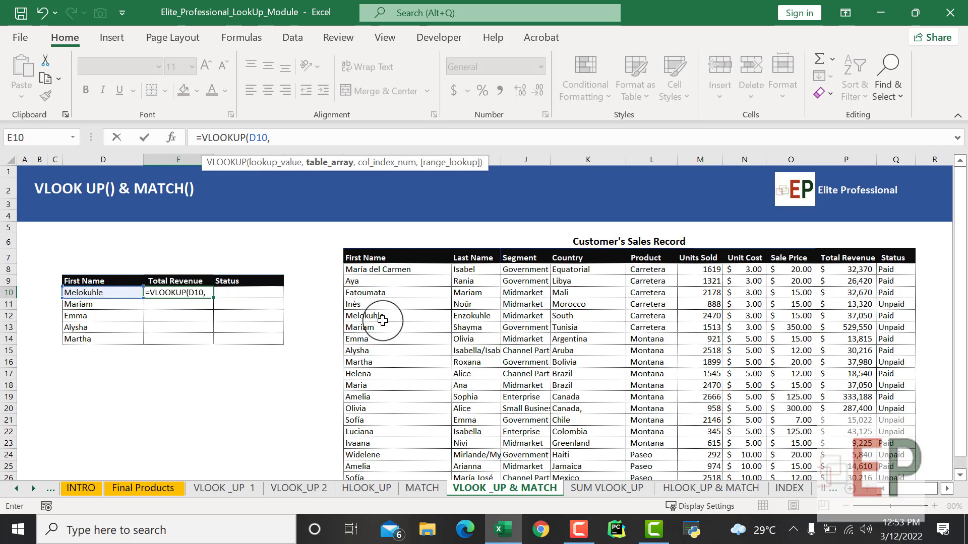
pyautogui.write(',')
pyautogui.moveTo(363, 269); pyautogui.dragTo(885, 442)
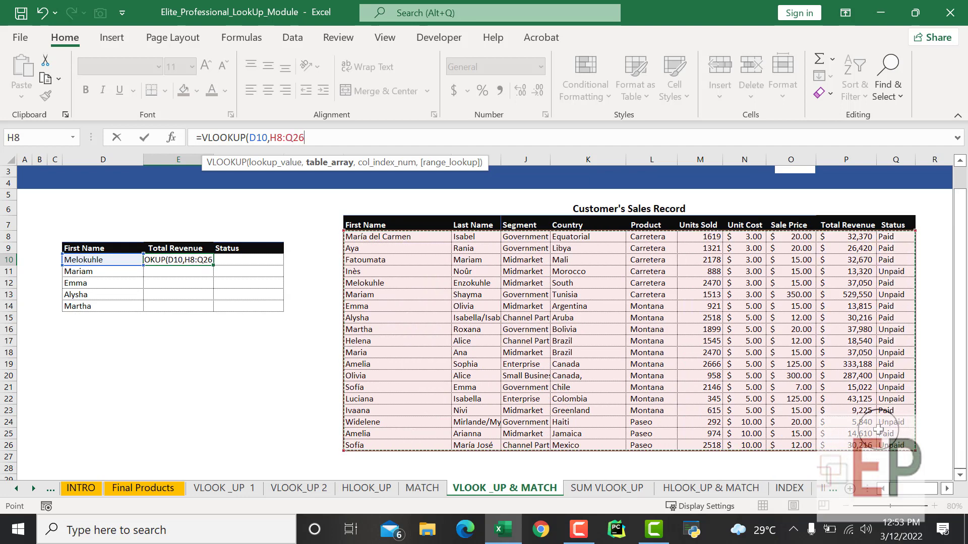
pyautogui.press('F4')
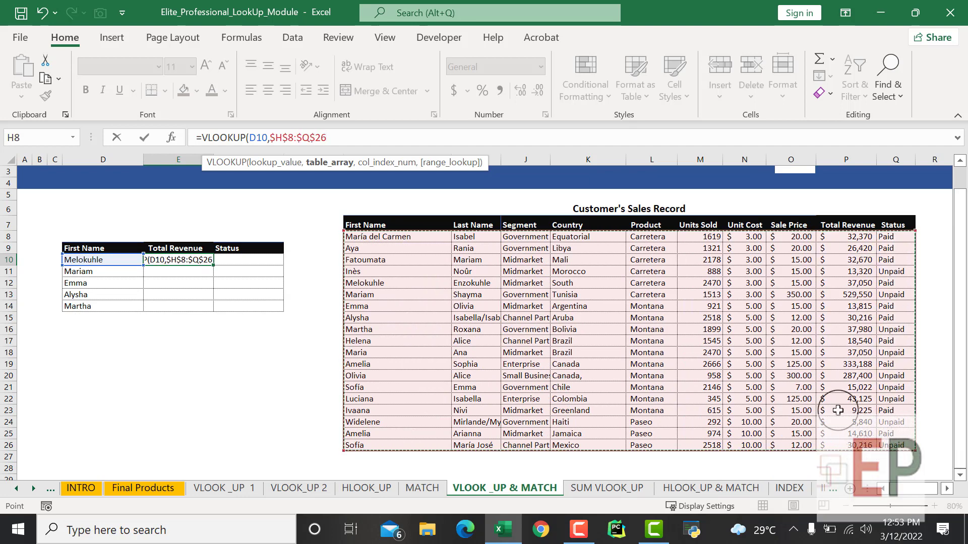
pyautogui.write(',')
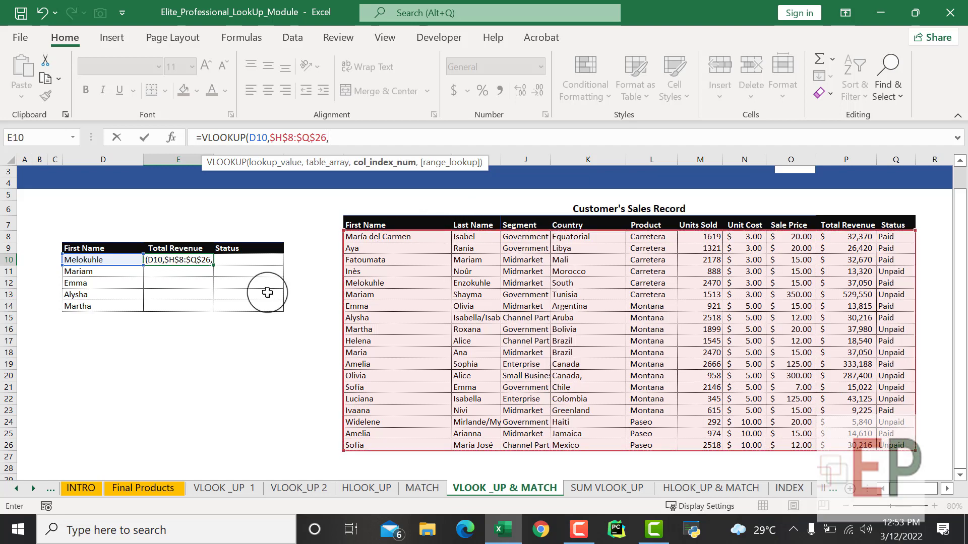
# - Complete the VLOOKUP formula in E10 with column index 9 and range lookup 0
pyautogui.scroll(1, 261, 288)
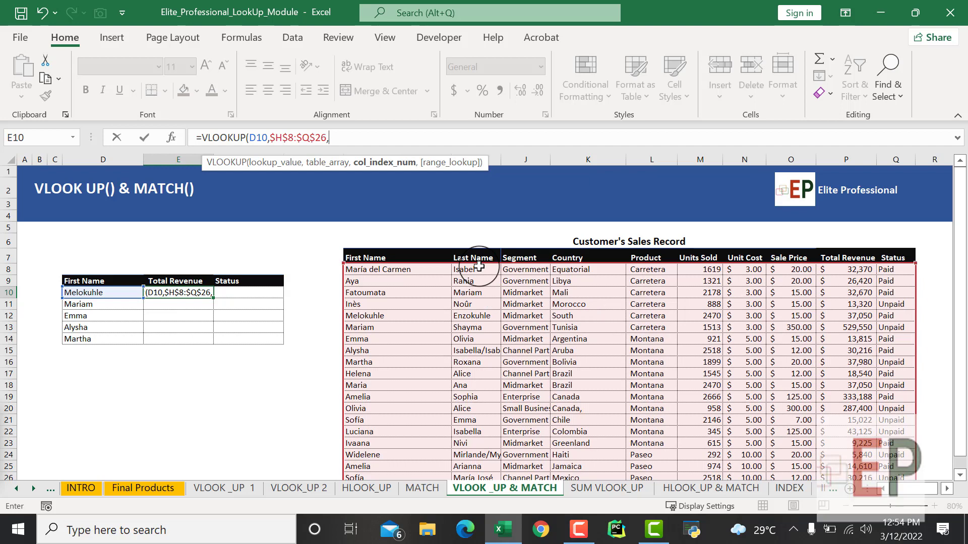
pyautogui.write(',')
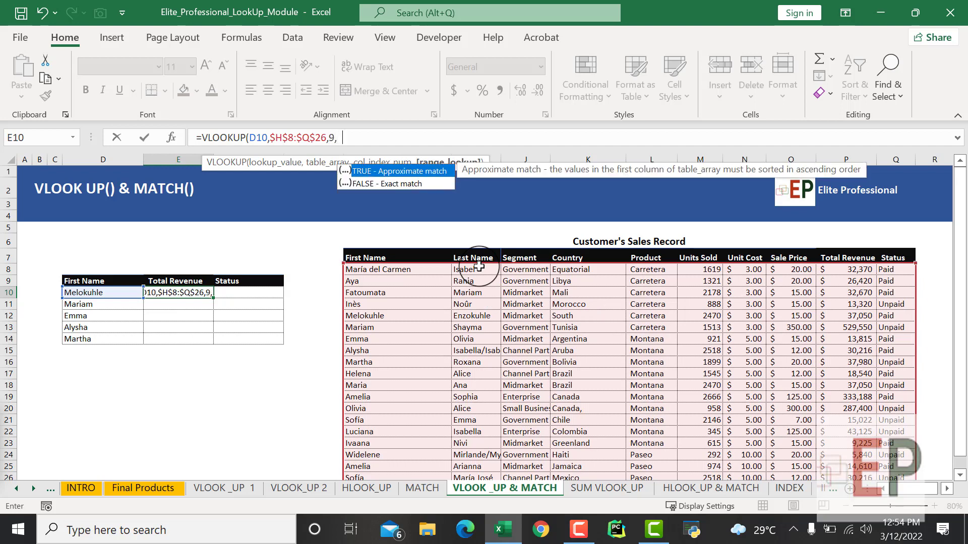
pyautogui.write('0)')
pyautogui.press('Return')
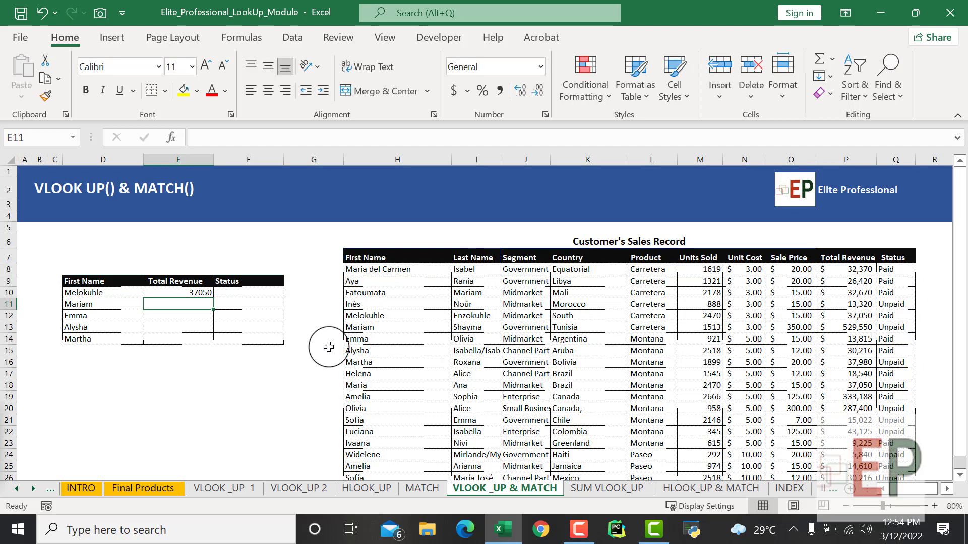
# - Format the revenue in E10 with comma style and no decimal places
pyautogui.click(200, 293)
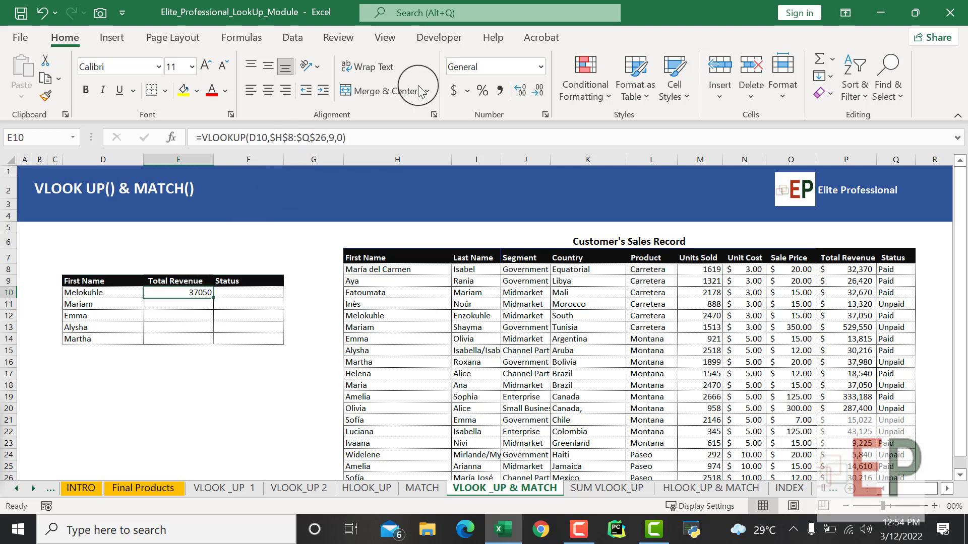
pyautogui.click(502, 90)
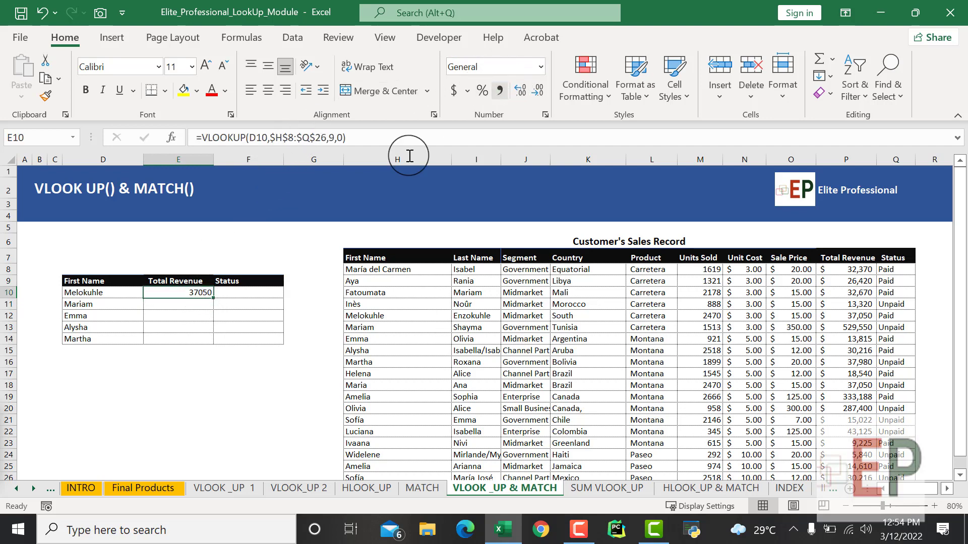
pyautogui.click(538, 93)
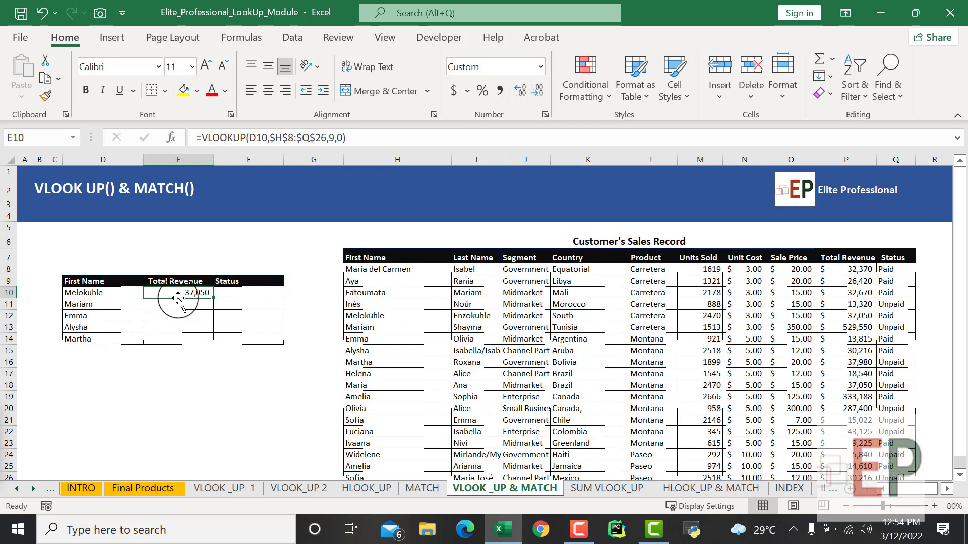
pyautogui.click(169, 361)
pyautogui.click(183, 295)
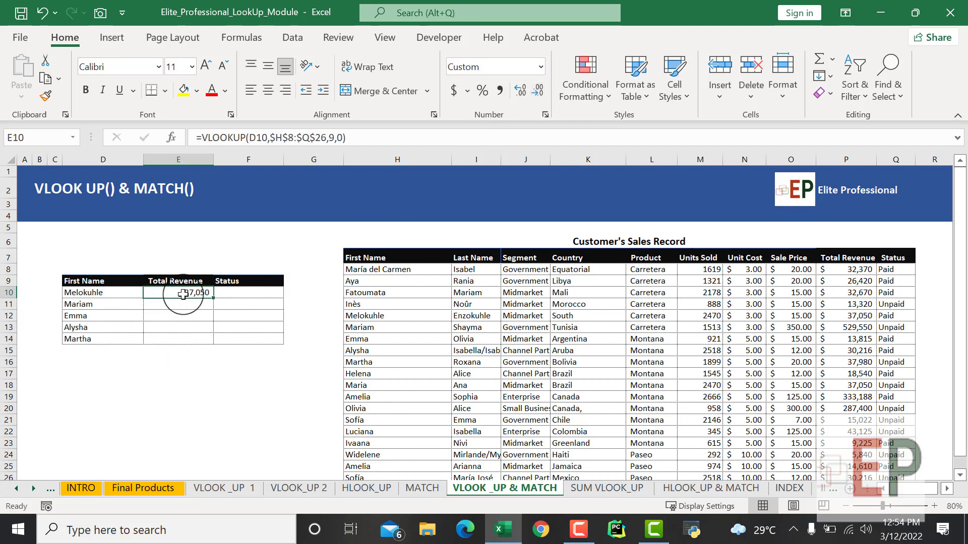
pyautogui.click(328, 138)
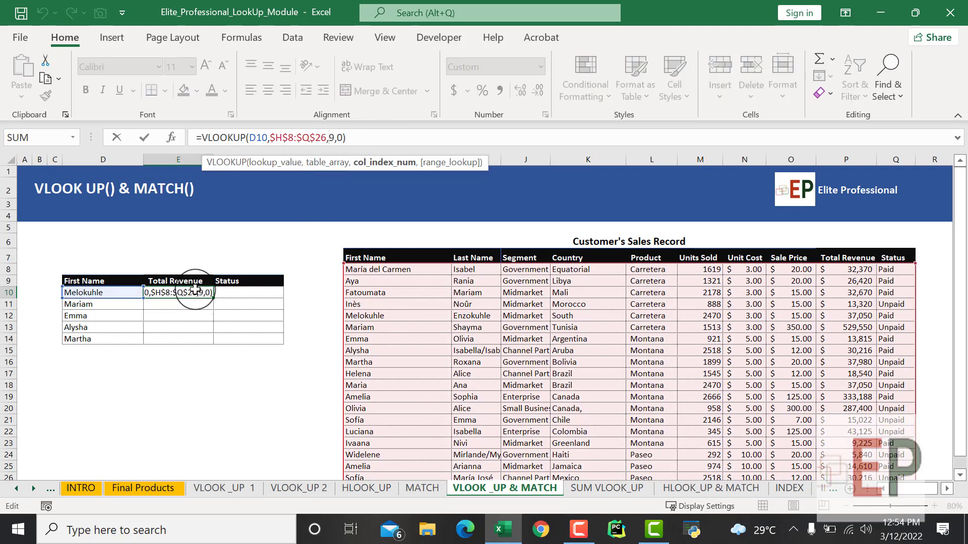
pyautogui.press('Escape')
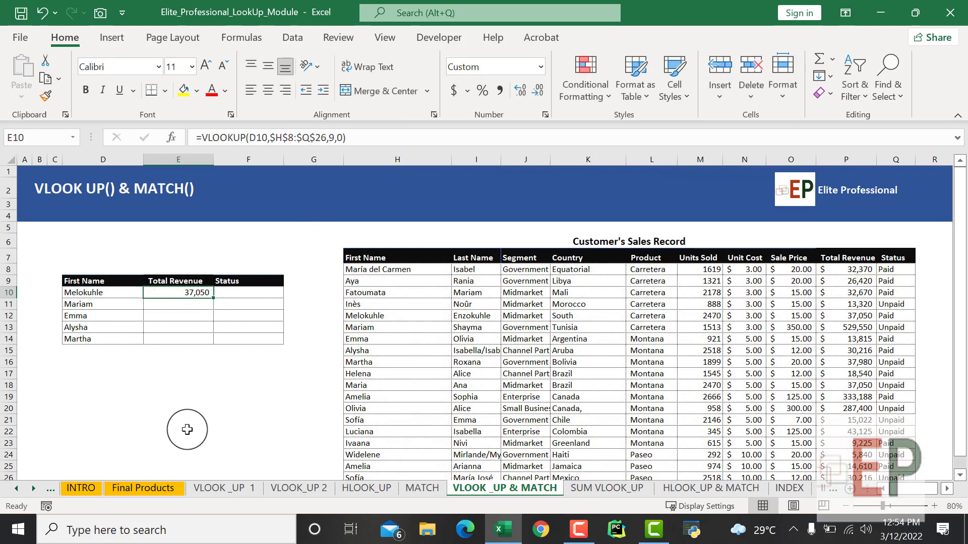
pyautogui.click(186, 429)
# - Overwrite E10 with a new VLOOKUP formula using D10 as lookup value and $H$8:$Q$26 as the absolute table array
pyautogui.click(193, 296)
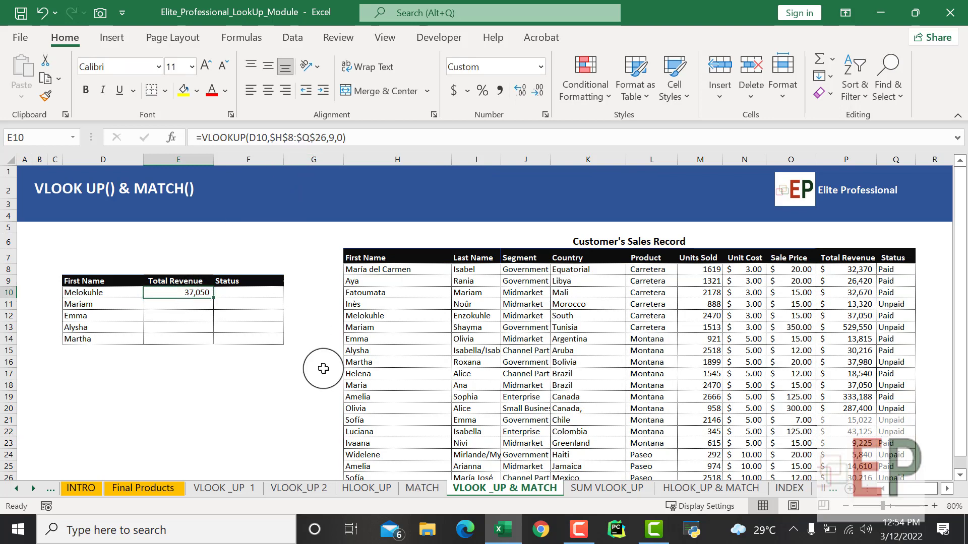
pyautogui.write('=')
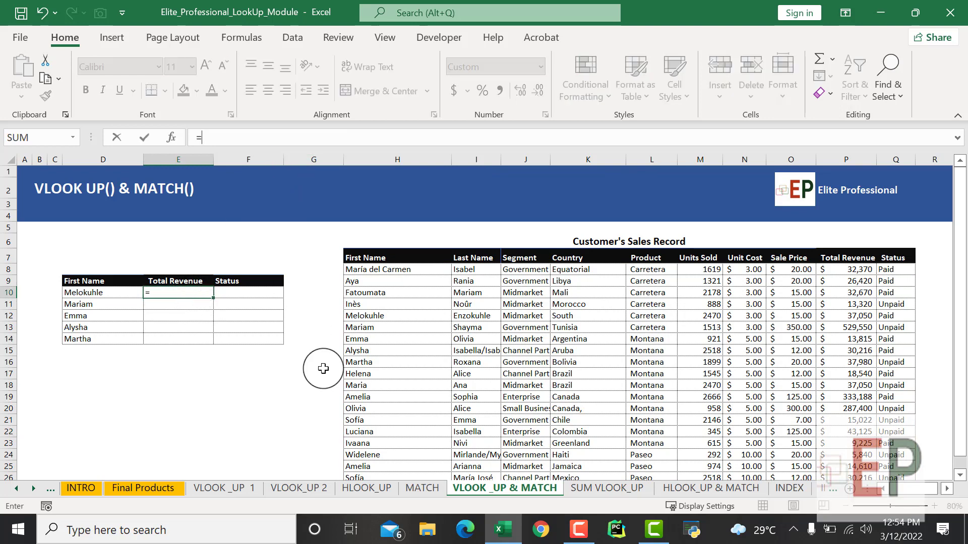
pyautogui.write('vlo')
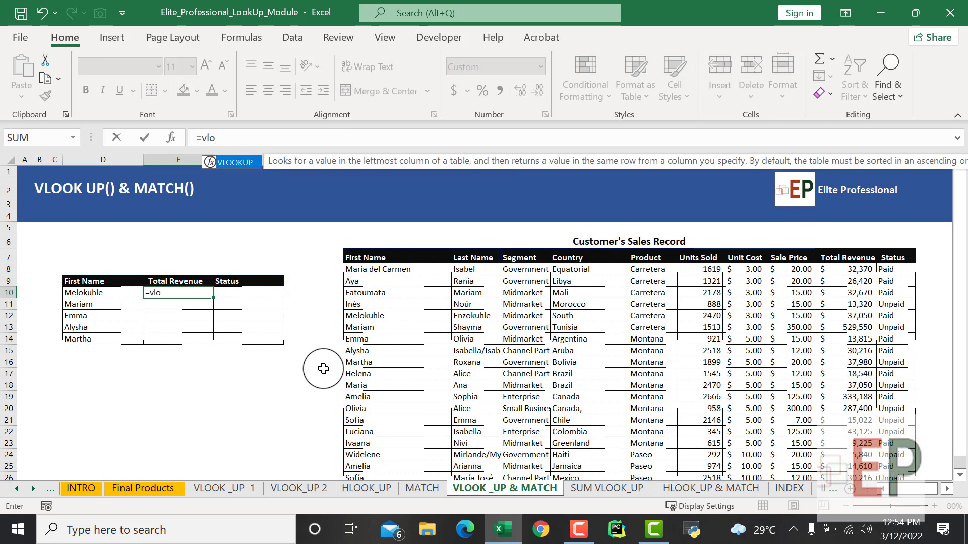
pyautogui.press('Tab')
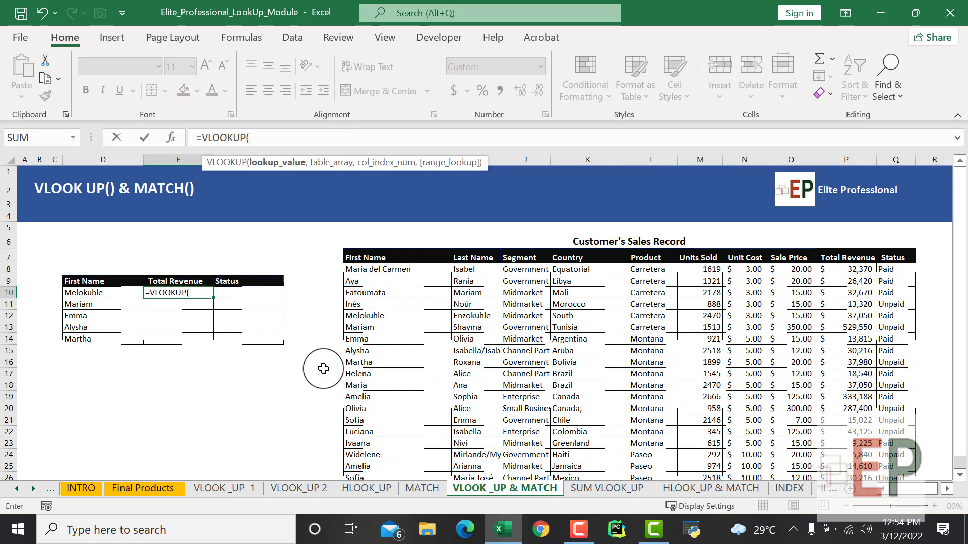
pyautogui.click(86, 294)
pyautogui.write(',')
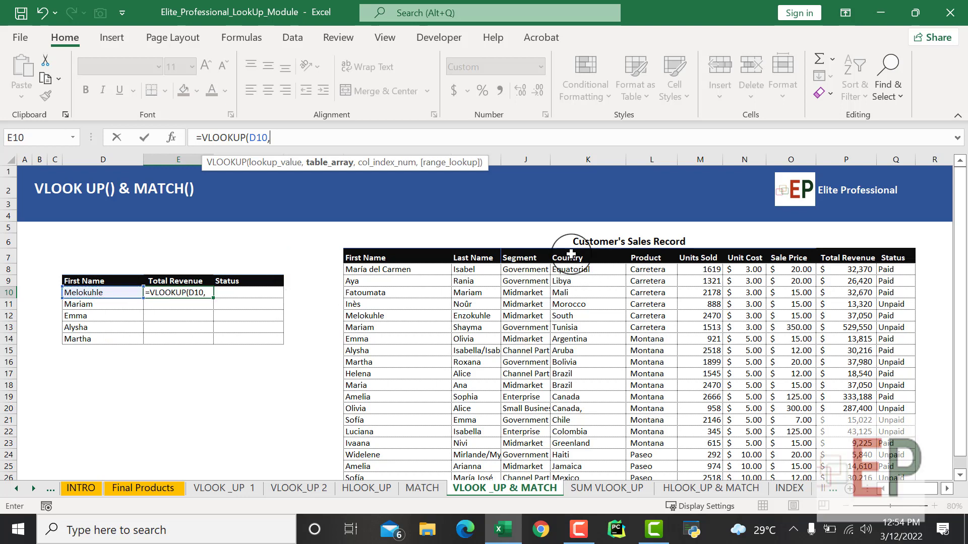
pyautogui.moveTo(386, 272); pyautogui.dragTo(906, 445)
pyautogui.press('F4')
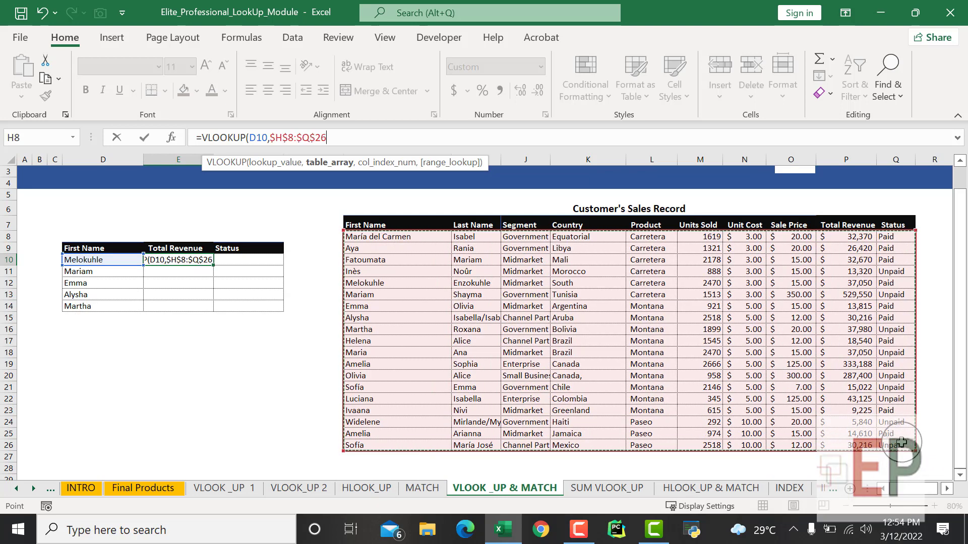
pyautogui.write(',')
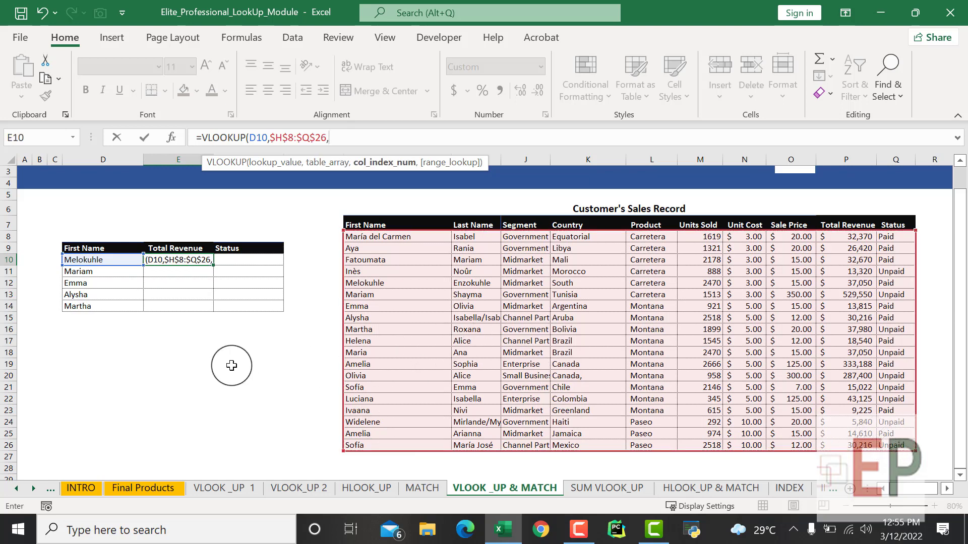
# - Nest MATCH as the column index of the VLOOKUP in E10, with lookup value E9, absolute lookup array $H$7:$Q$7 and match type 0
pyautogui.scroll(1, 230, 359)
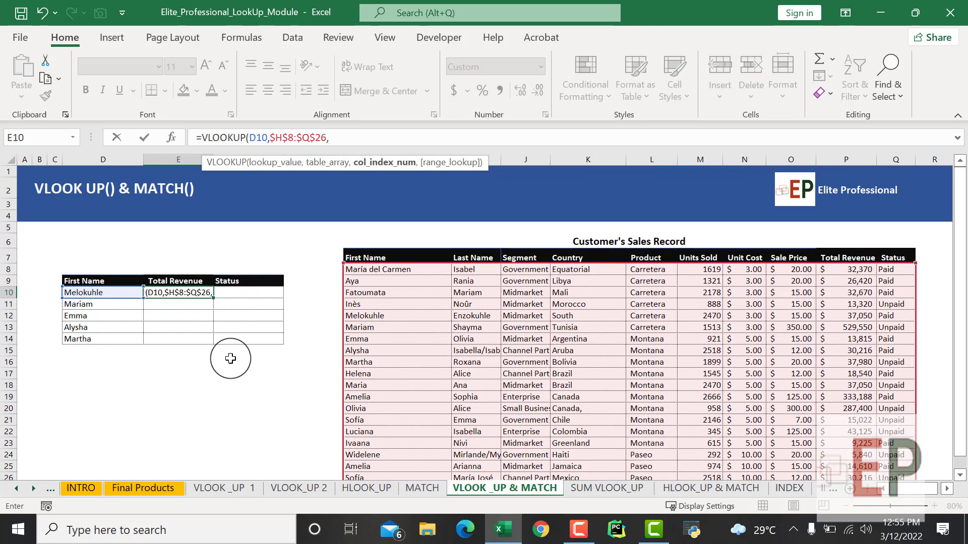
pyautogui.write('matc')
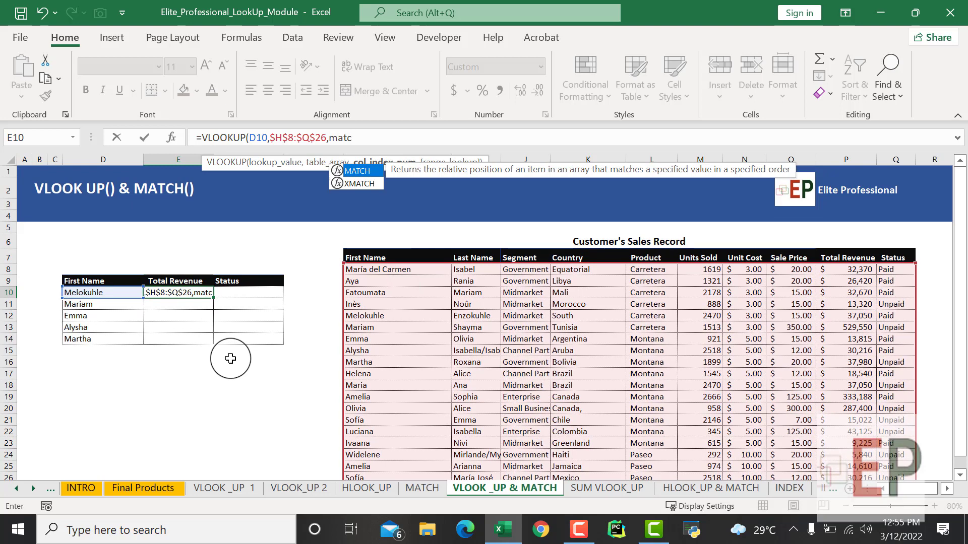
pyautogui.press('Tab')
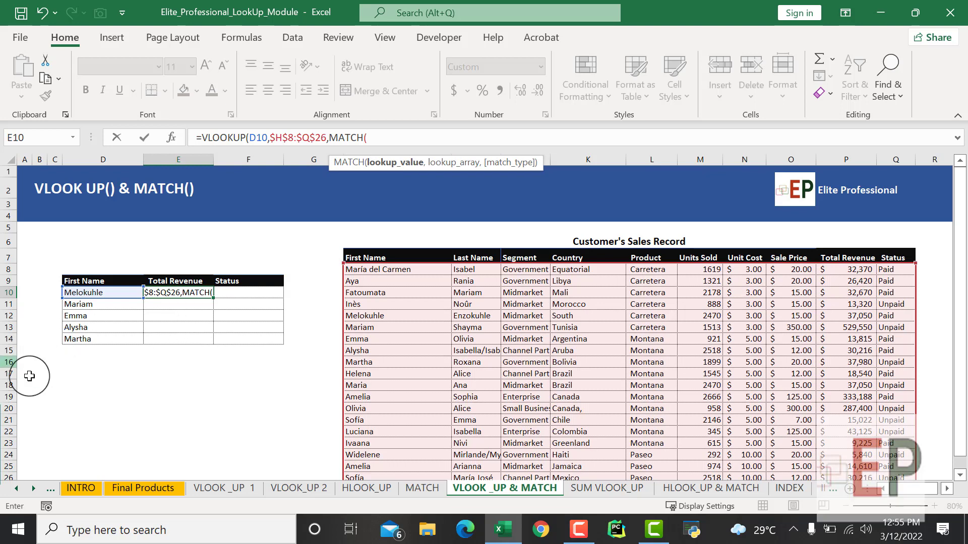
pyautogui.click(165, 282)
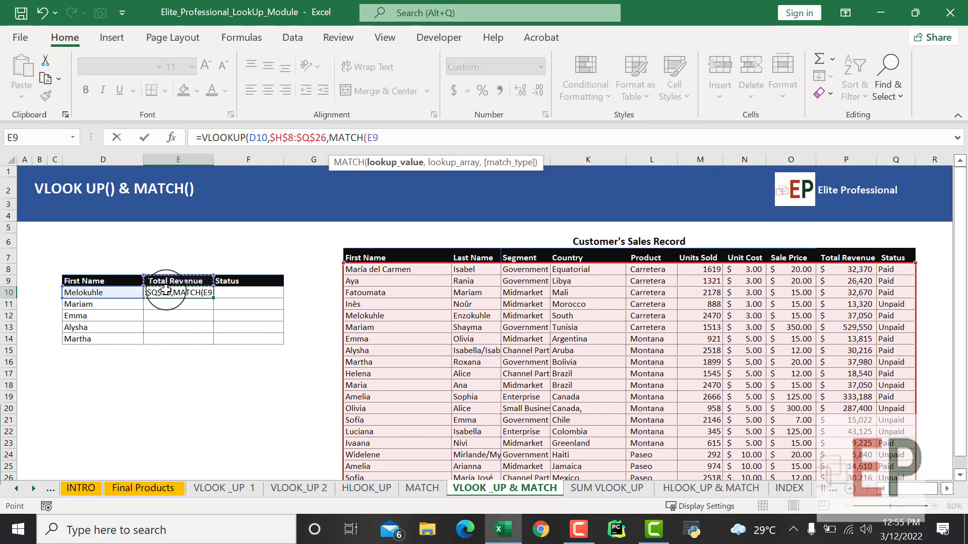
pyautogui.write(',')
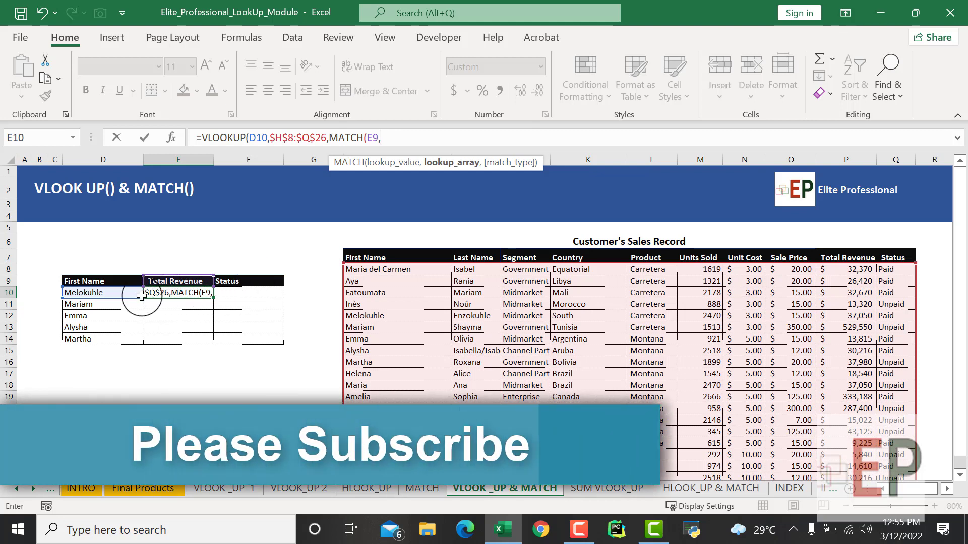
pyautogui.moveTo(368, 257); pyautogui.dragTo(891, 255)
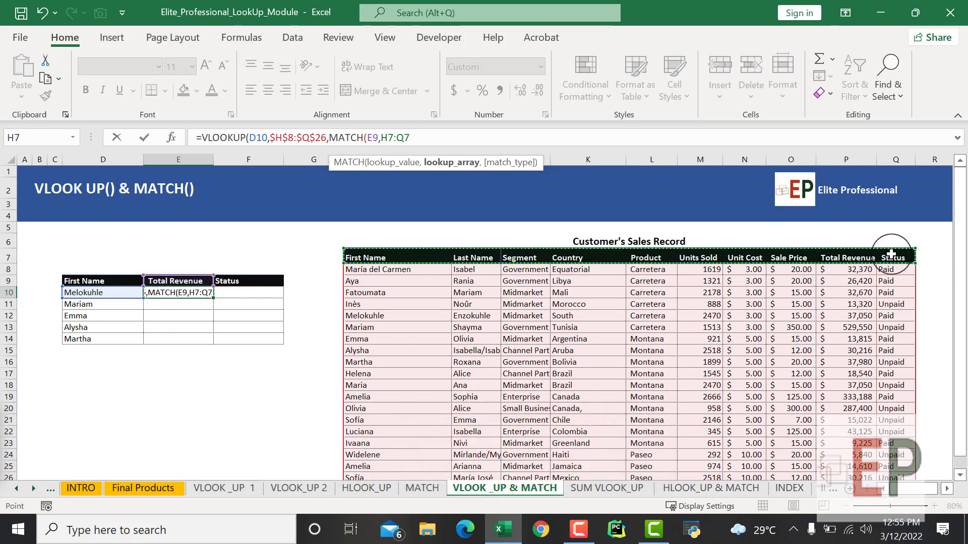
pyautogui.press('F4')
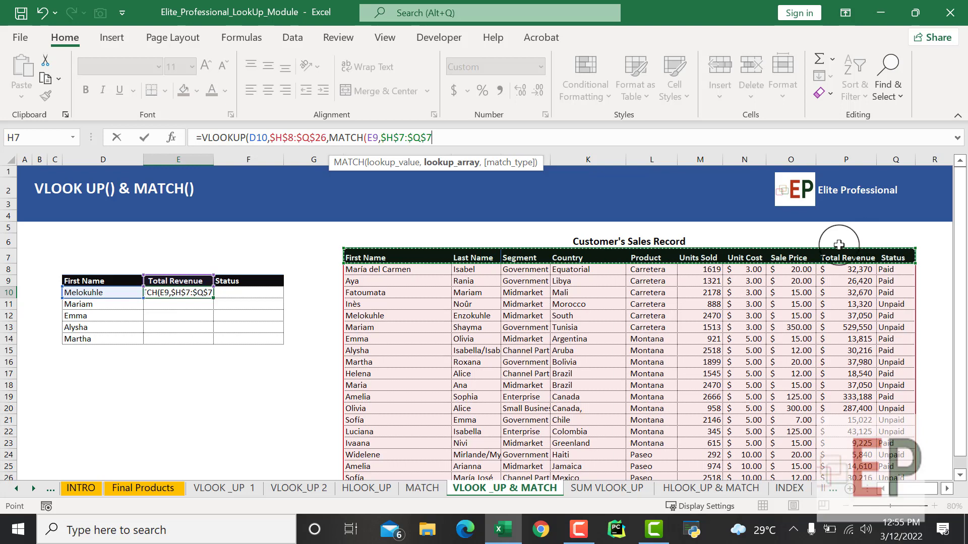
pyautogui.write(',')
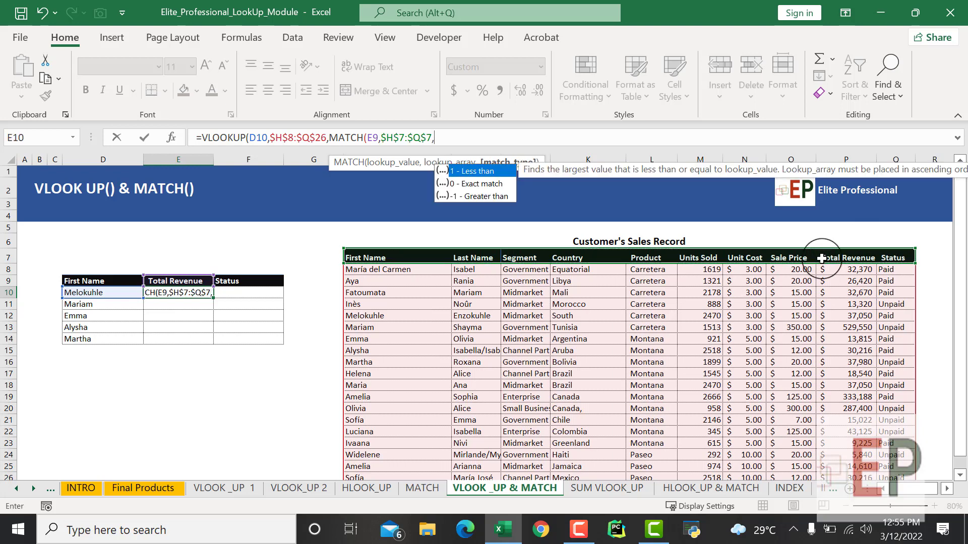
pyautogui.write('0)')
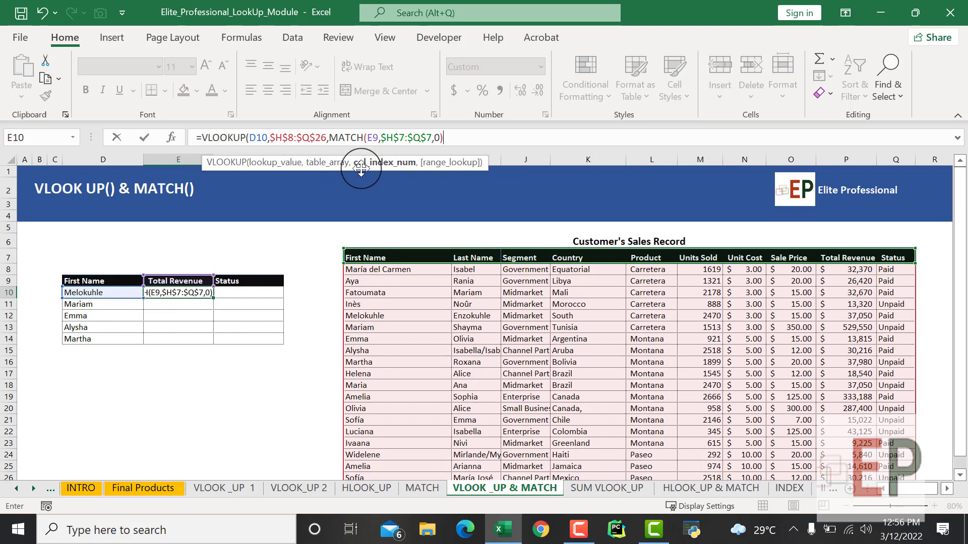
# - Complete the combined VLOOKUP and MATCH formula in E10 with range lookup 0
pyautogui.write(',')
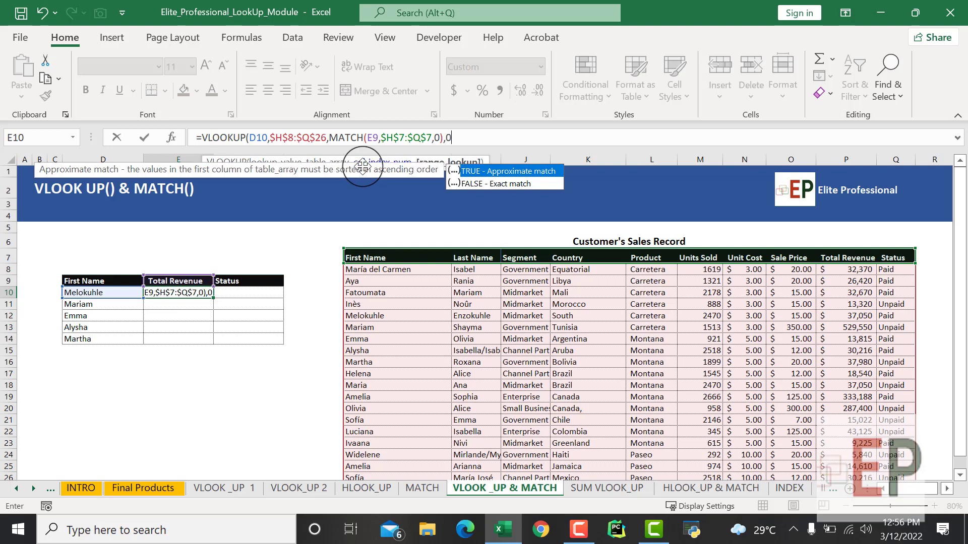
pyautogui.write('0)')
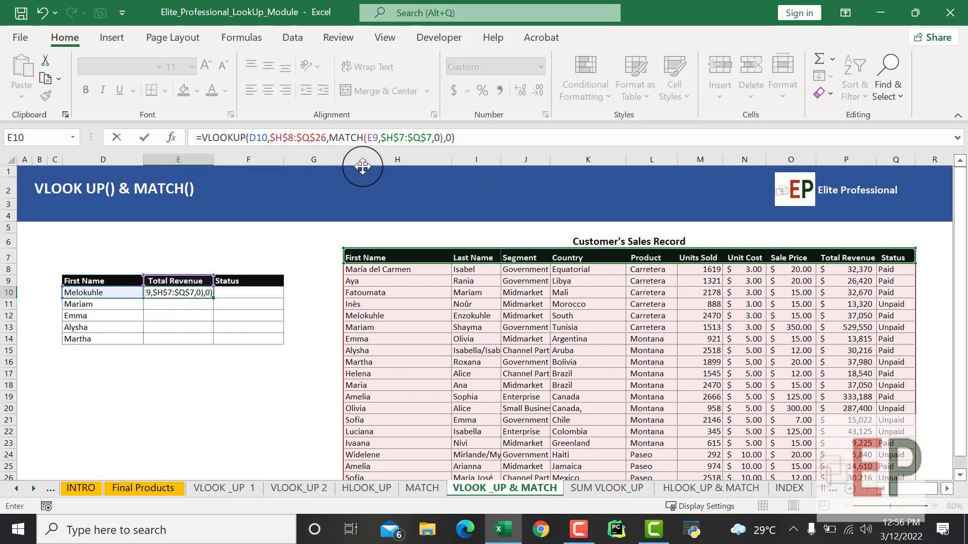
pyautogui.press('Return')
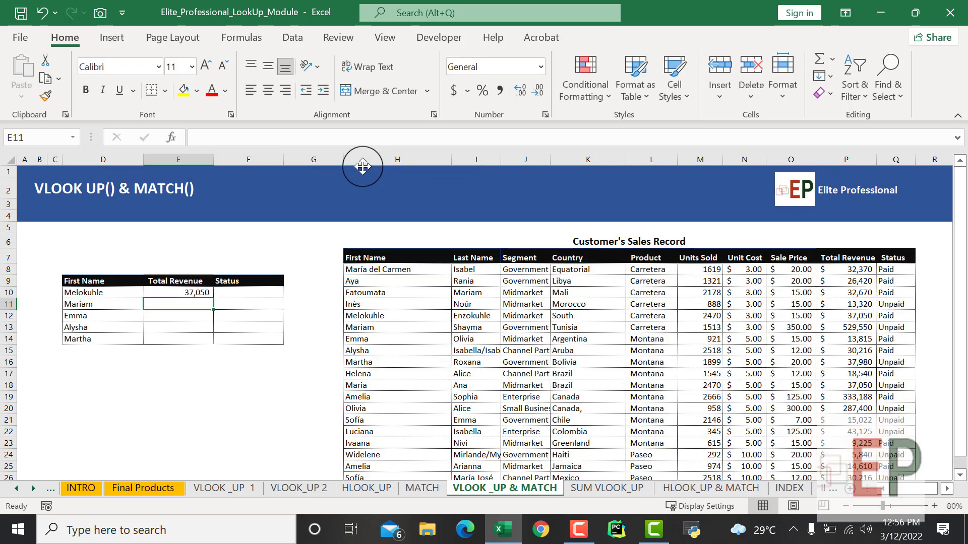
# - Try to fill the combined formula from E10 down through E14
pyautogui.click(197, 290)
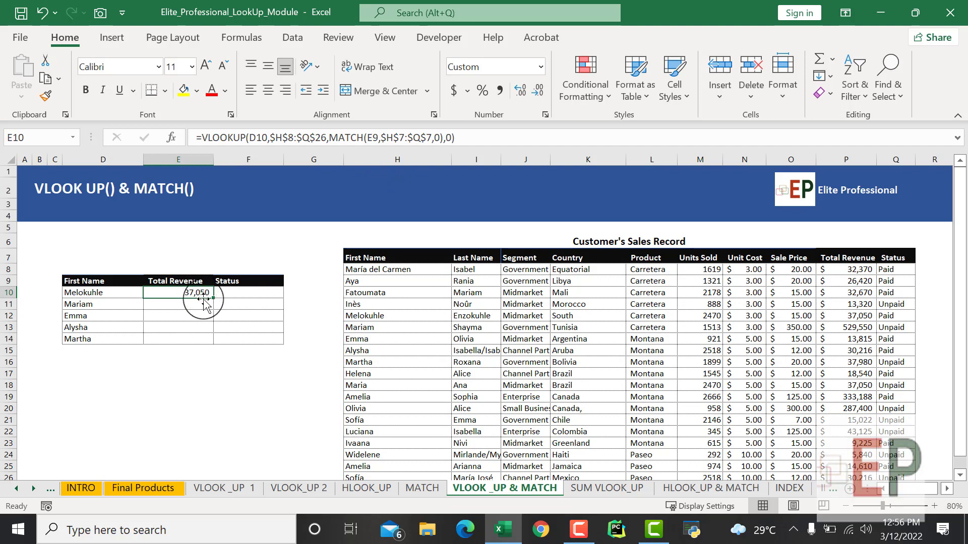
pyautogui.moveTo(214, 300); pyautogui.dragTo(213, 300)
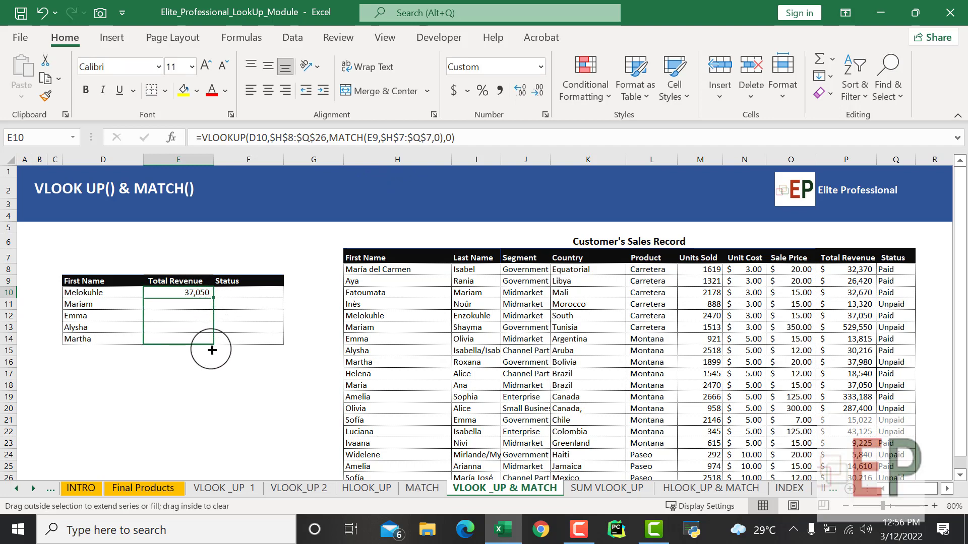
pyautogui.moveTo(211, 350); pyautogui.dragTo(211, 348)
# - Inspect the cell references in the E11 formula and compare them with the table array and lookup array in E10
pyautogui.click(180, 305)
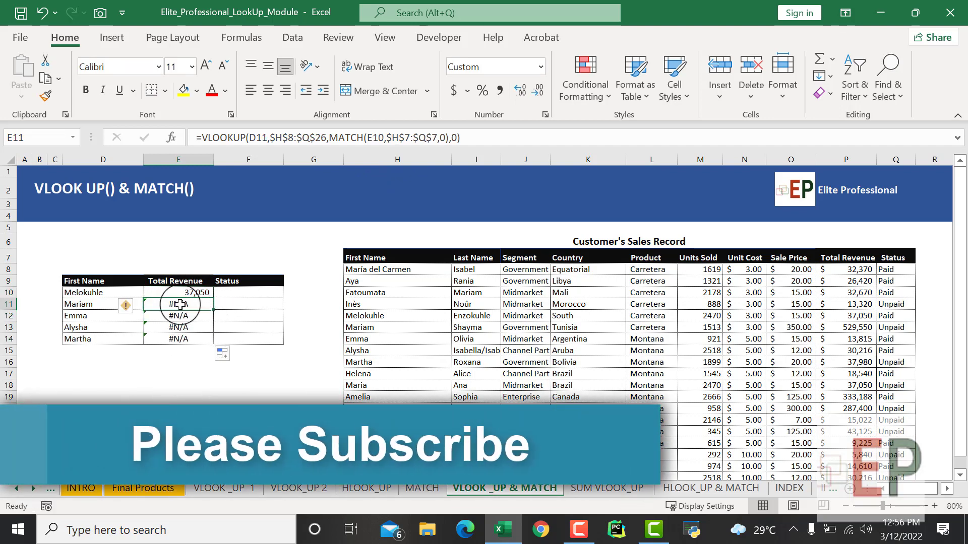
pyautogui.click(287, 142)
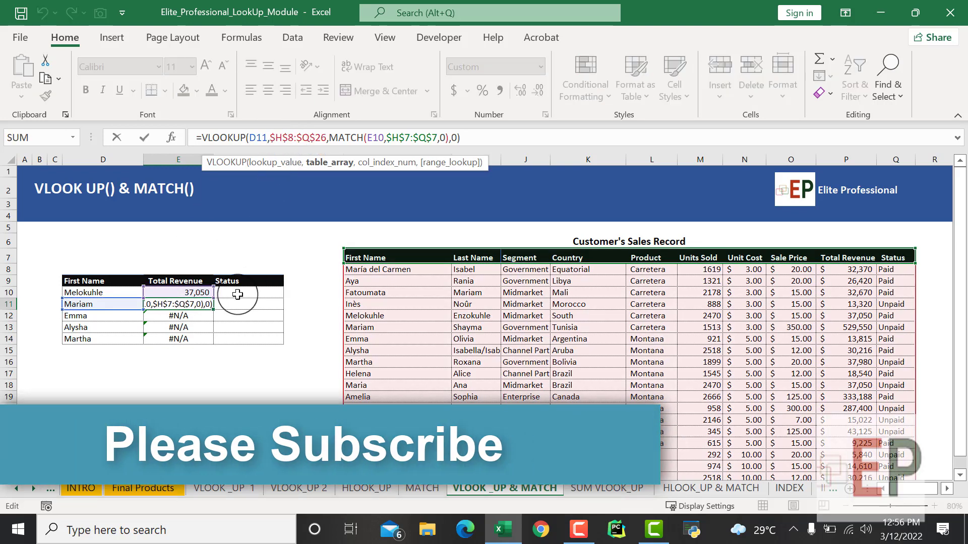
pyautogui.click(196, 396)
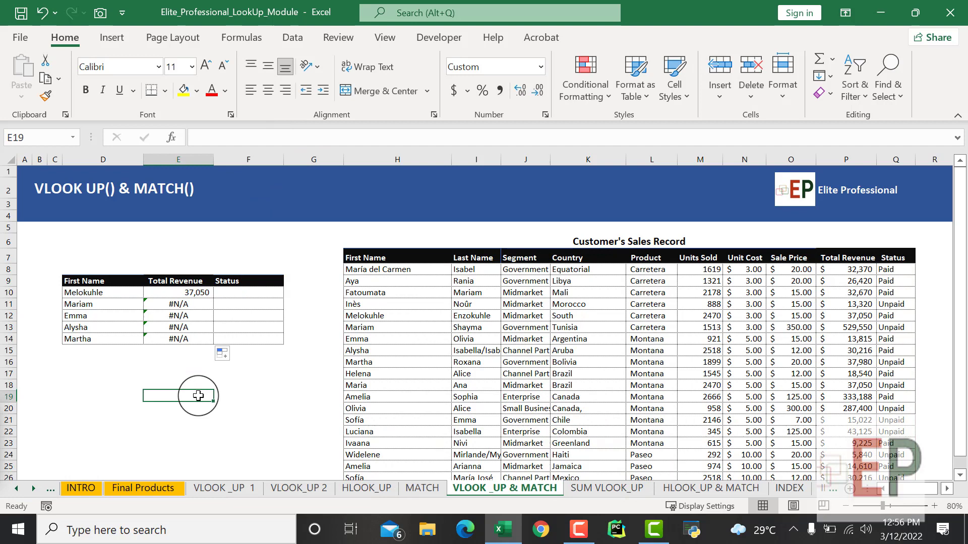
pyautogui.click(197, 293)
pyautogui.click(274, 142)
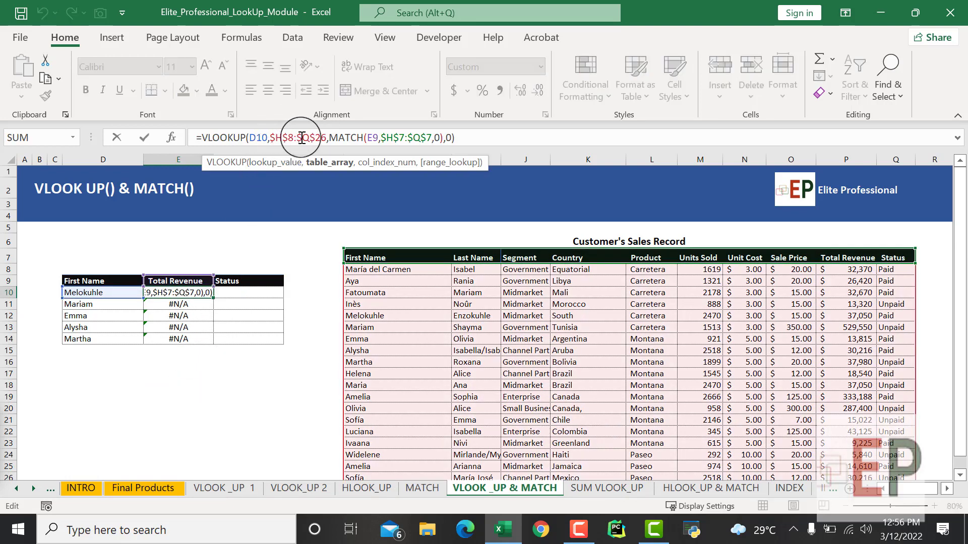
pyautogui.click(407, 138)
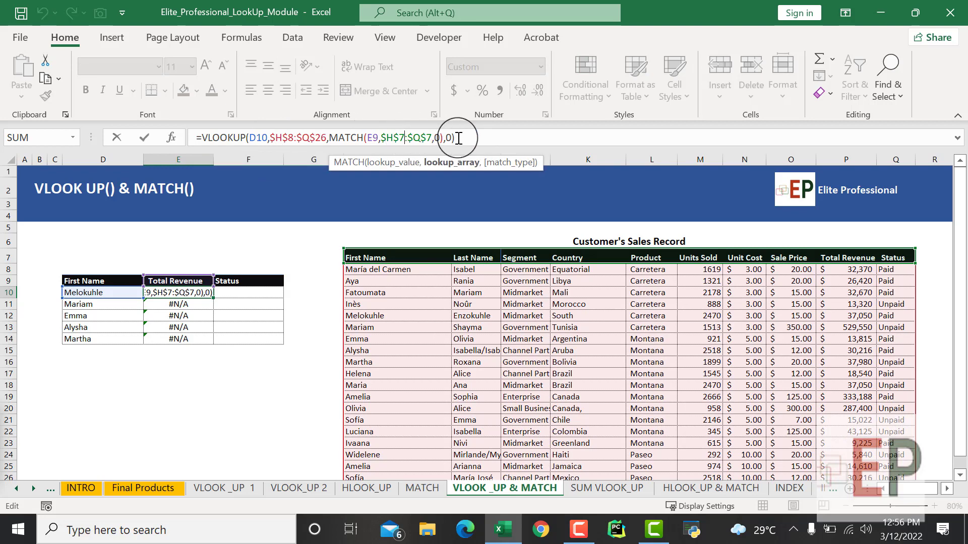
pyautogui.press('Return')
# - Check the D11 name's record and Total Revenue in the sales table, and trace the E11 formula's MATCH reference against header E9
pyautogui.click(70, 304)
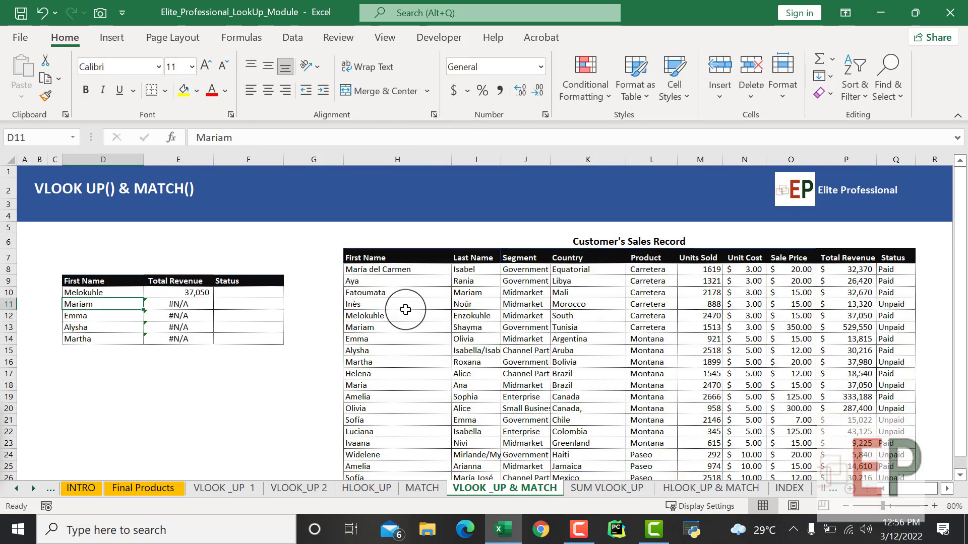
pyautogui.click(395, 328)
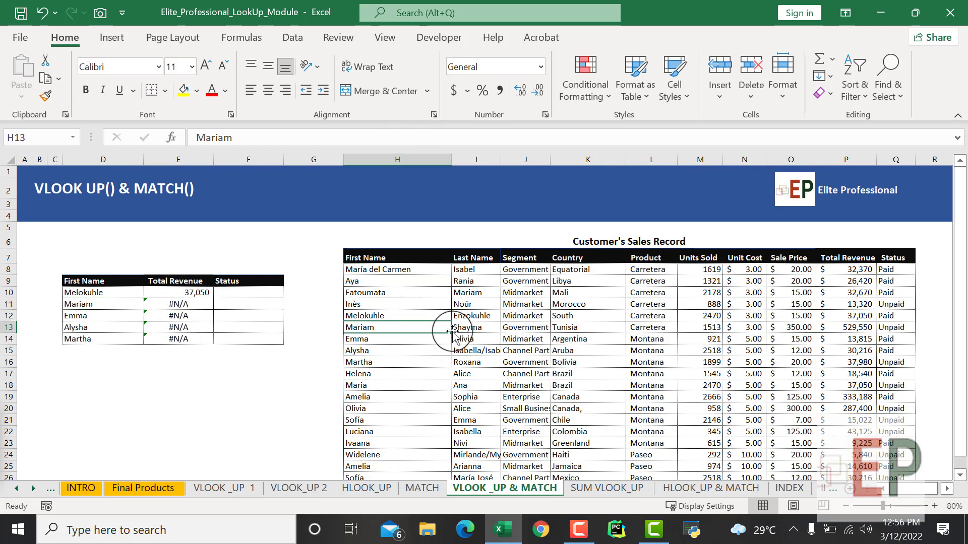
pyautogui.click(854, 329)
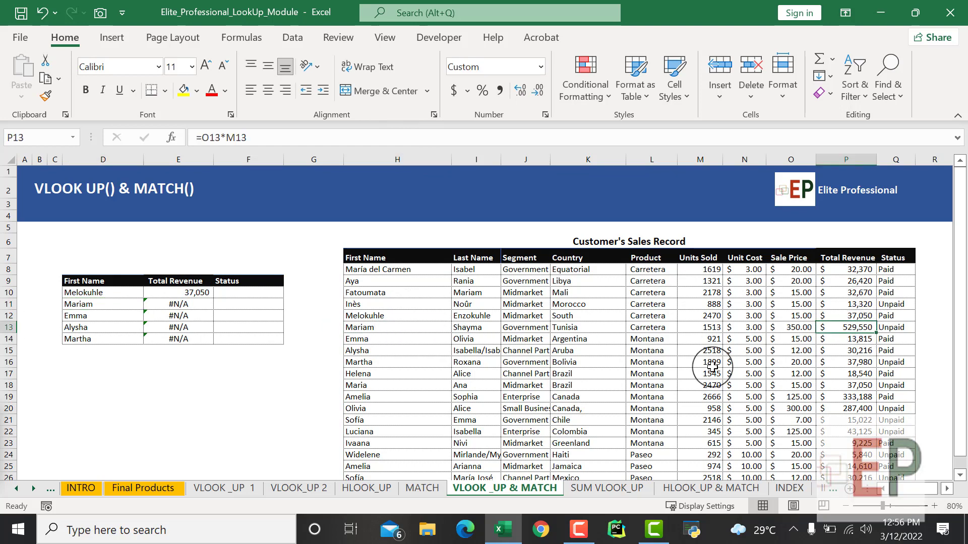
pyautogui.click(178, 305)
pyautogui.click(297, 138)
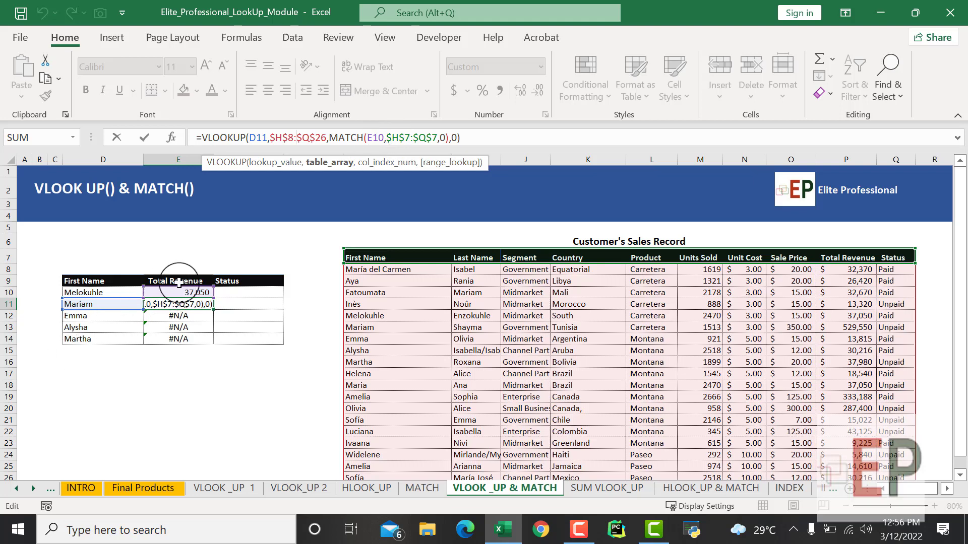
pyautogui.click(167, 401)
pyautogui.click(177, 281)
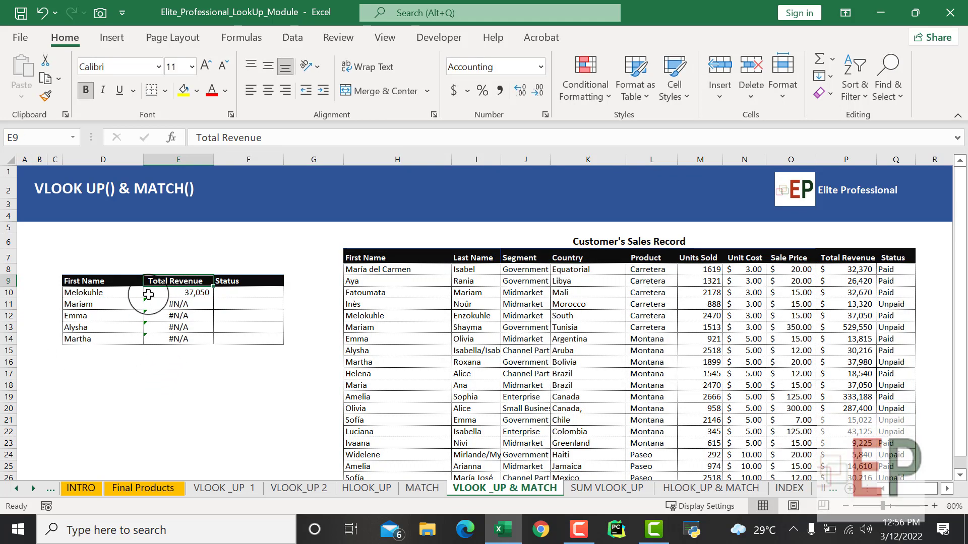
# - Make the MATCH lookup value in the E10 formula absolute as $E$9
pyautogui.doubleClick(173, 295)
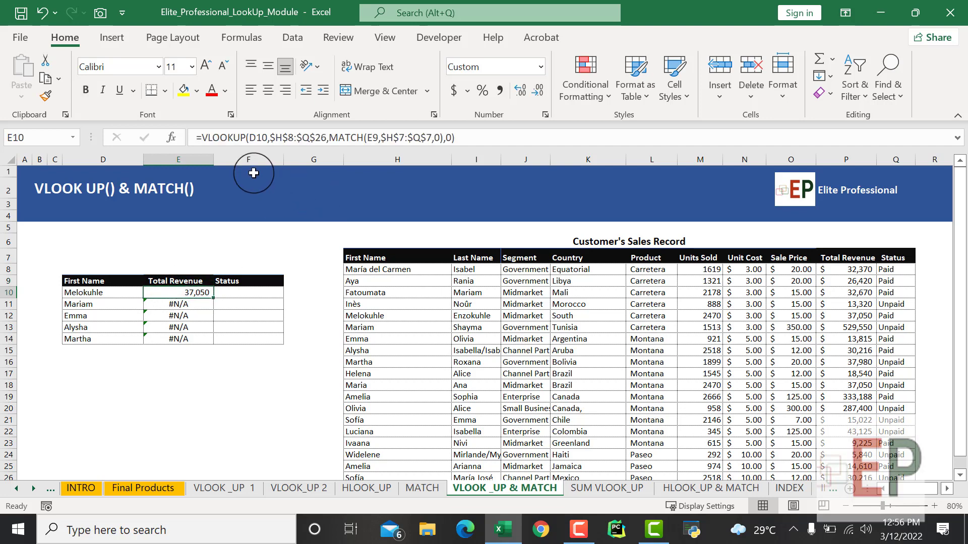
pyautogui.click(293, 140)
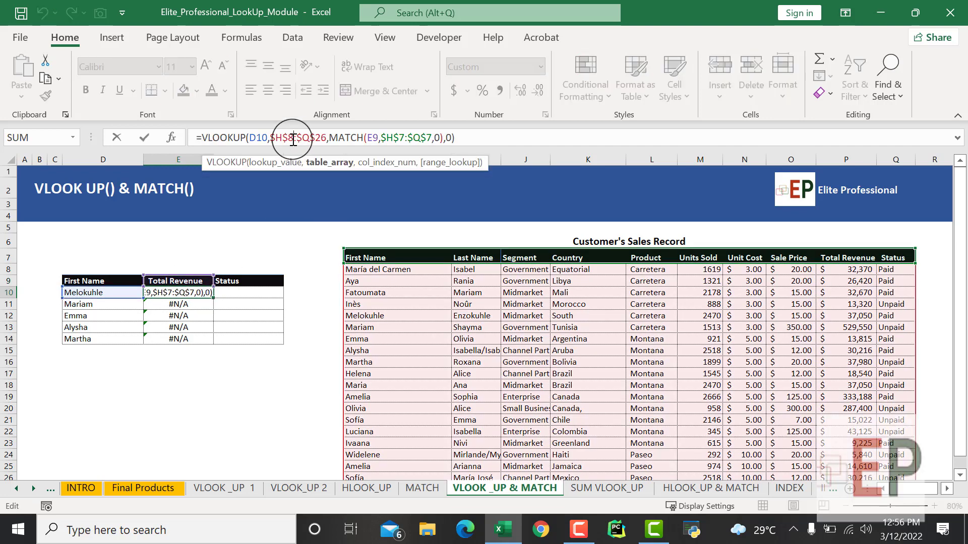
pyautogui.click(375, 138)
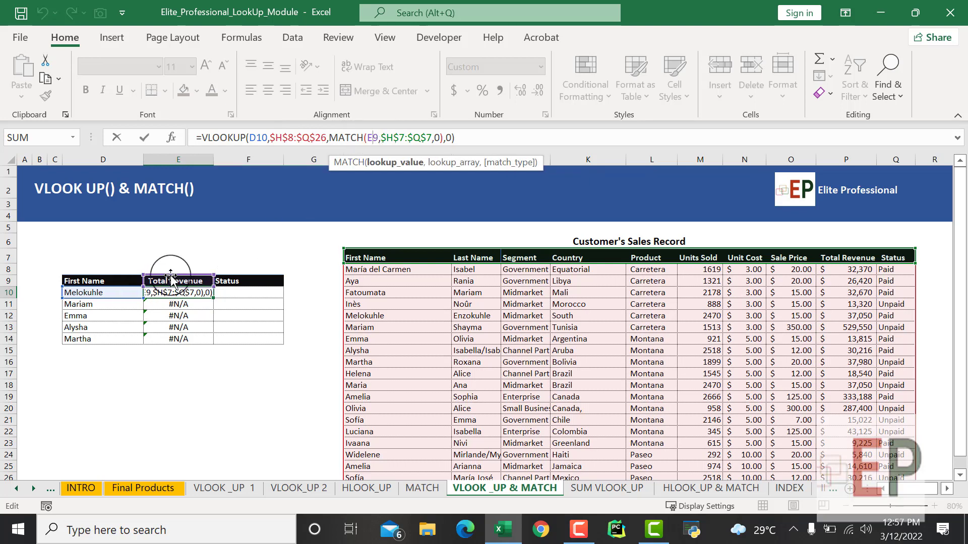
pyautogui.press('F4')
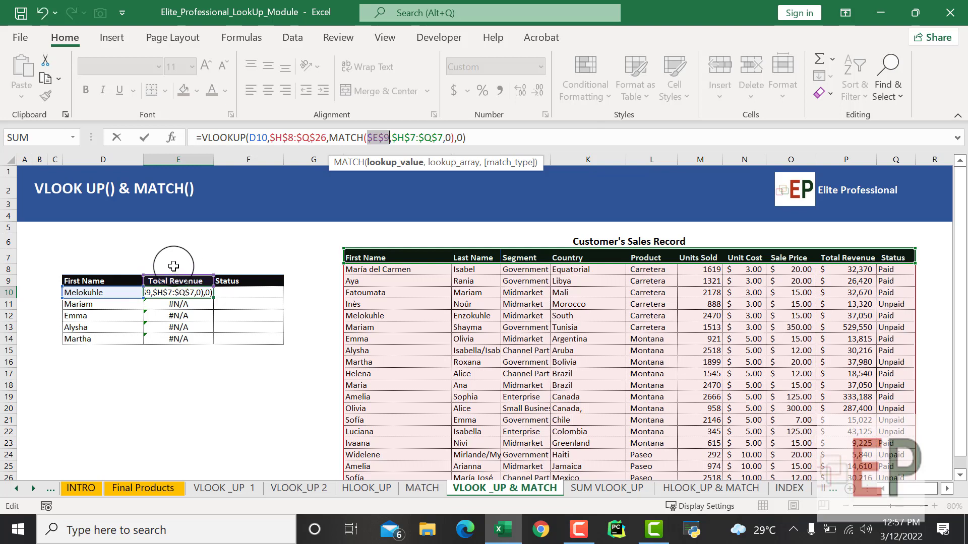
pyautogui.press('Return')
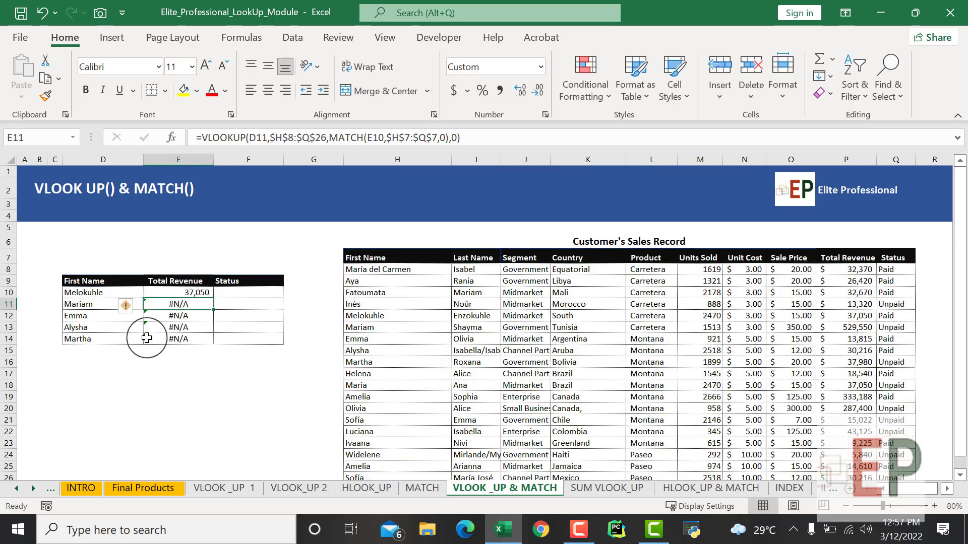
# - Fill the corrected E10 formula down the Total Revenue column through E14 and review the filled cells
pyautogui.click(172, 293)
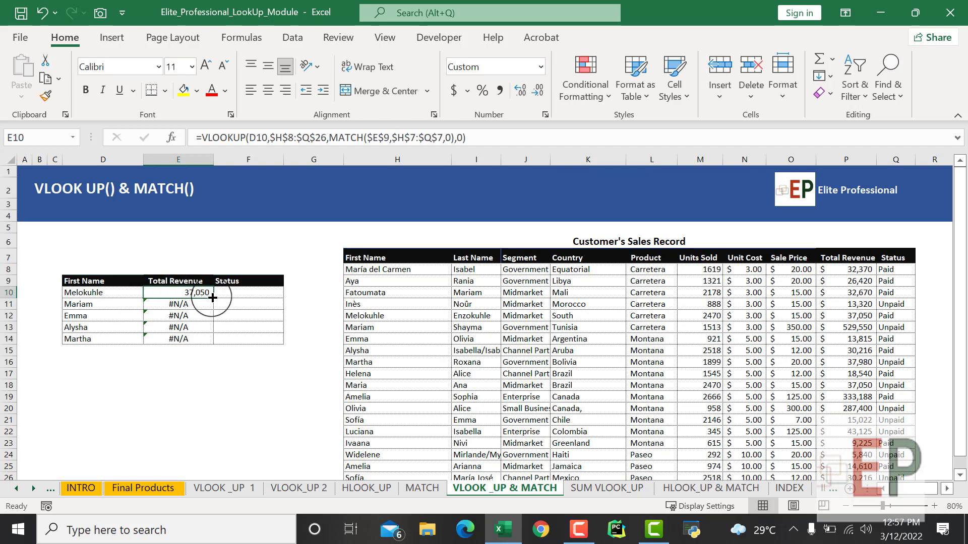
pyautogui.moveTo(213, 298); pyautogui.dragTo(198, 340)
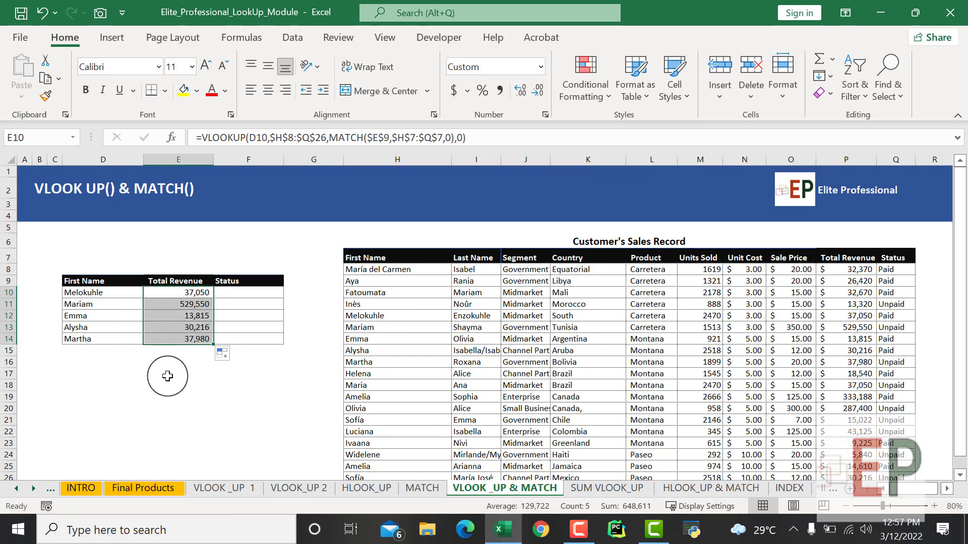
pyautogui.click(167, 376)
pyautogui.moveTo(191, 292); pyautogui.dragTo(195, 341)
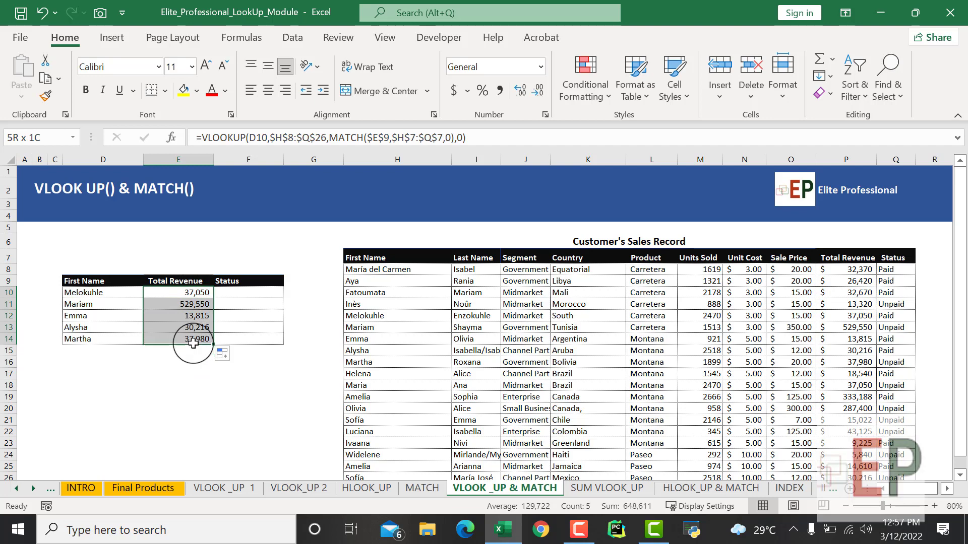
pyautogui.click(162, 395)
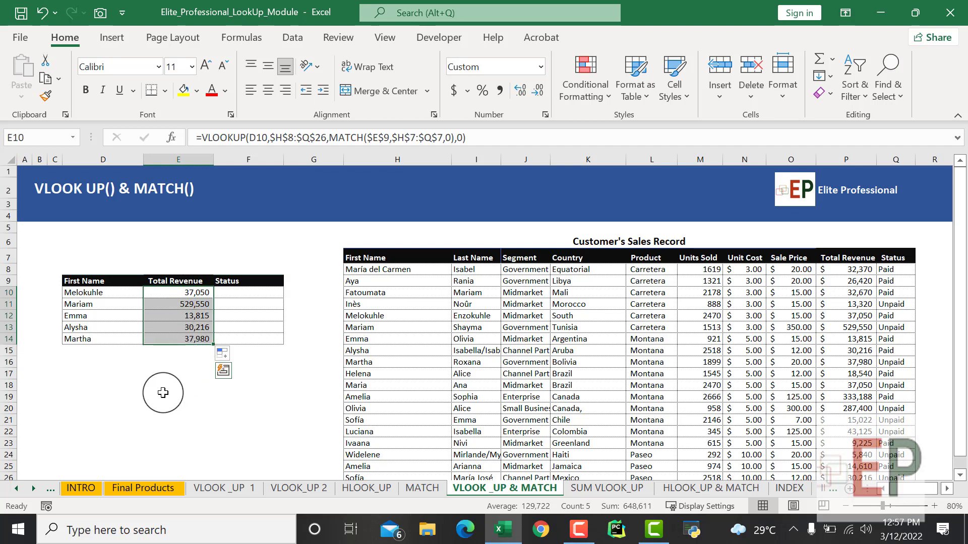
# - Evaluate the E10 VLOOKUP and MATCH formula expression by expression through to its final result, and close the evaluation
pyautogui.click(180, 294)
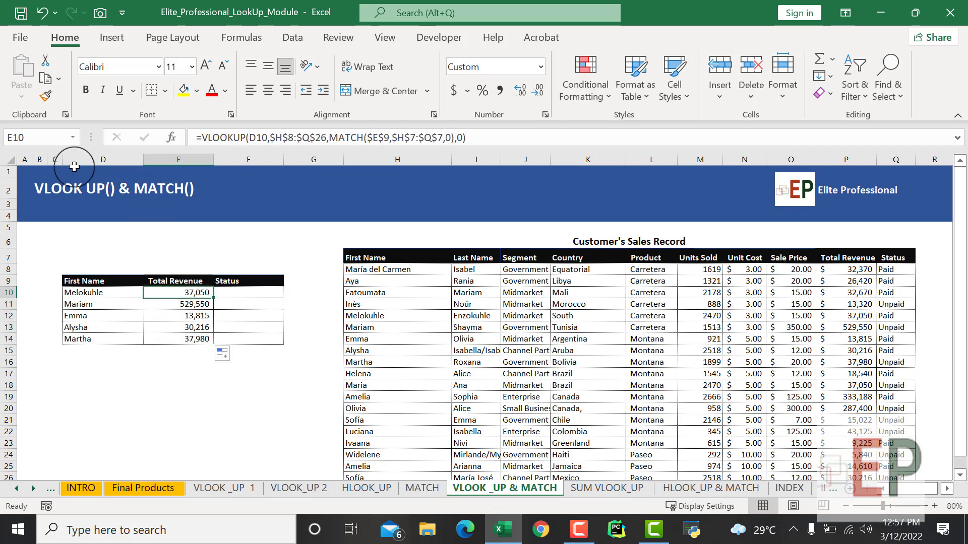
pyautogui.click(241, 40)
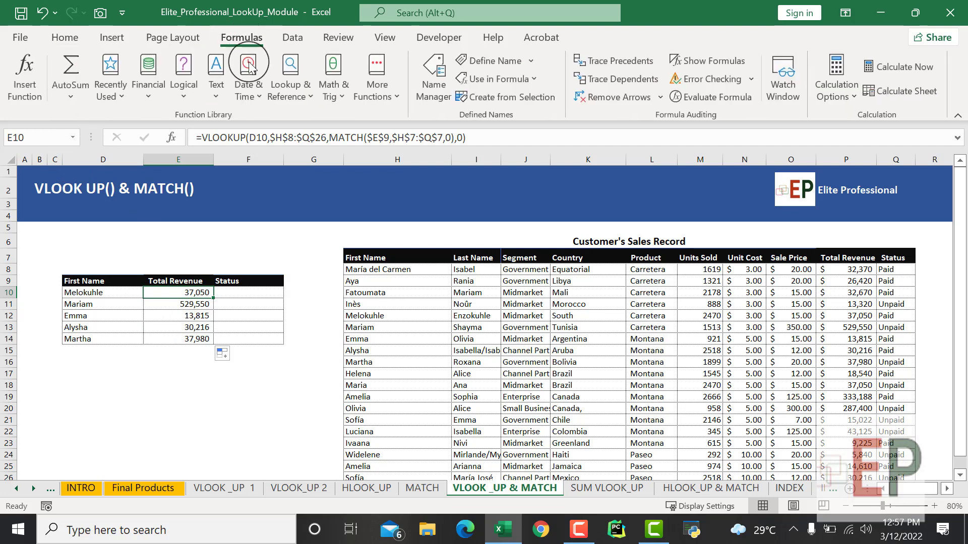
pyautogui.click(707, 97)
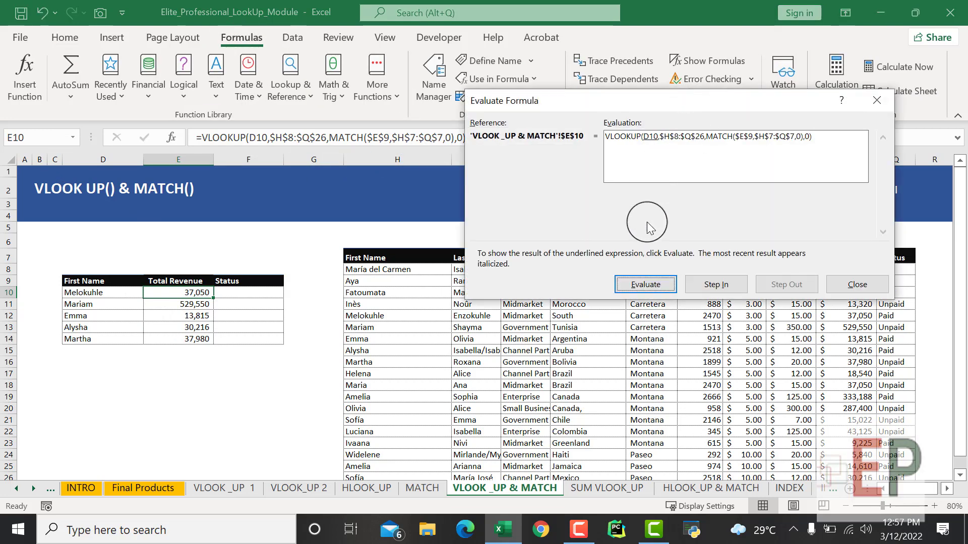
pyautogui.click(641, 288)
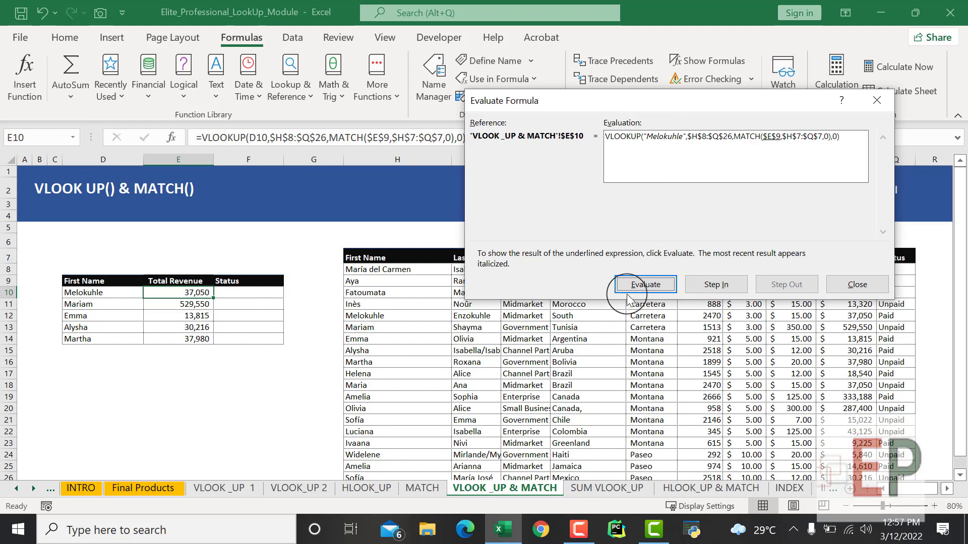
pyautogui.click(641, 287)
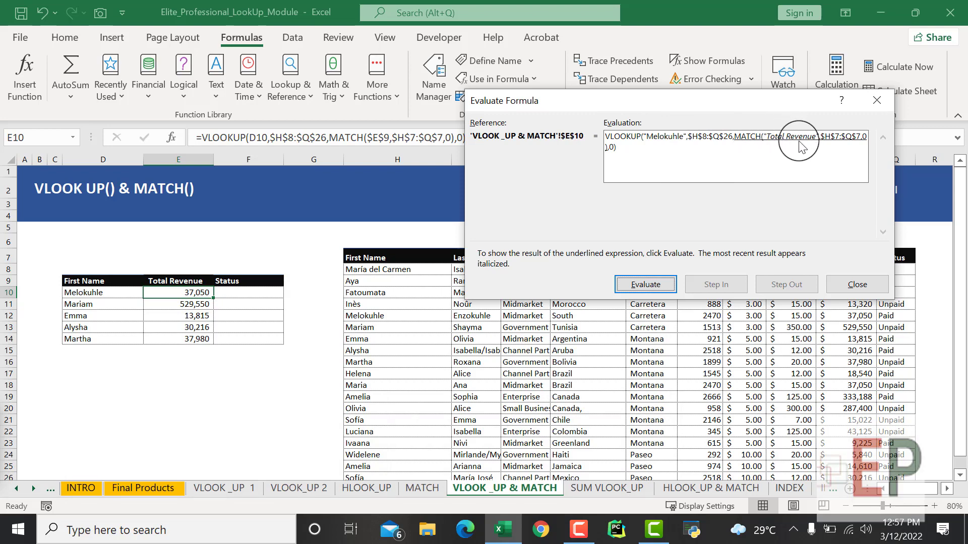
pyautogui.click(656, 285)
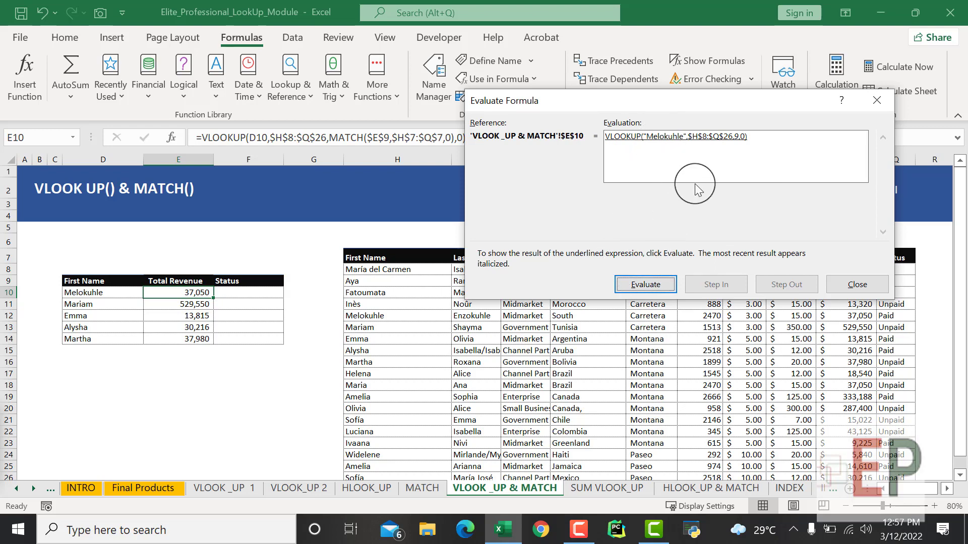
pyautogui.click(656, 286)
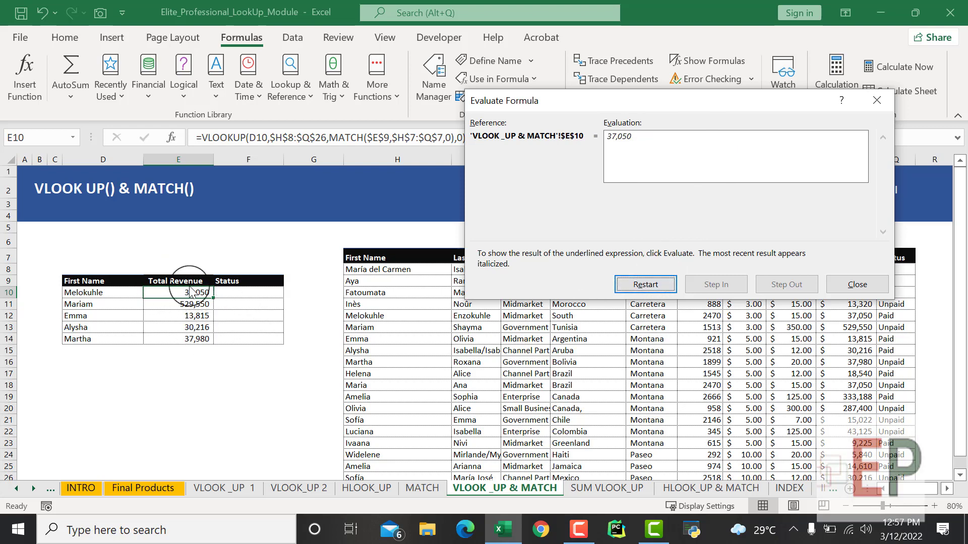
pyautogui.click(857, 284)
pyautogui.click(278, 385)
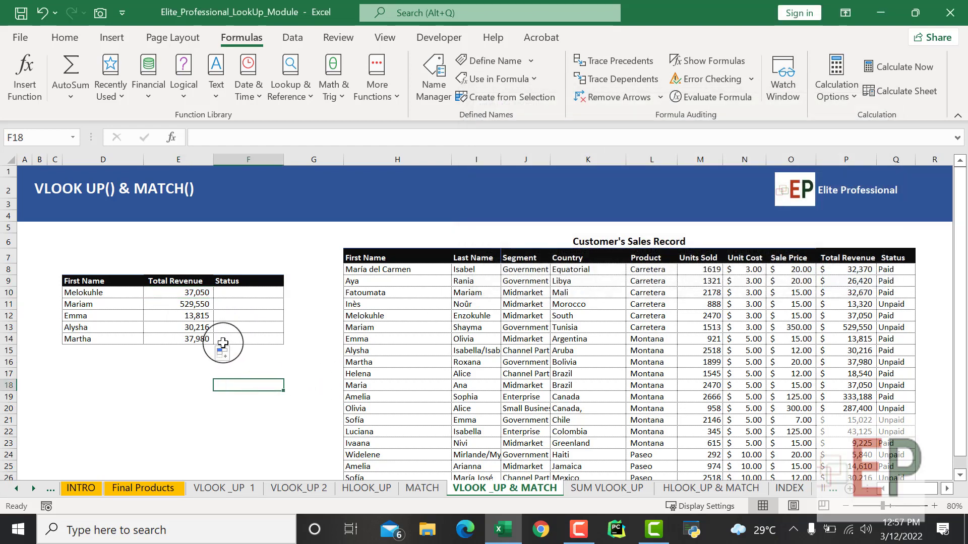
pyautogui.click(190, 295)
pyautogui.click(151, 385)
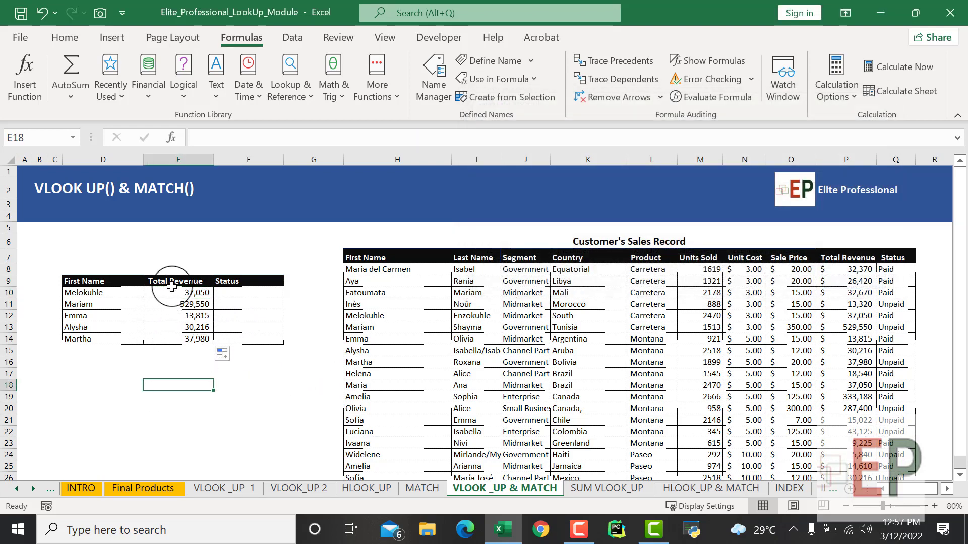
# - Replace the E9 header with a copy of the sales table's Country header and review the returned column
pyautogui.click(173, 279)
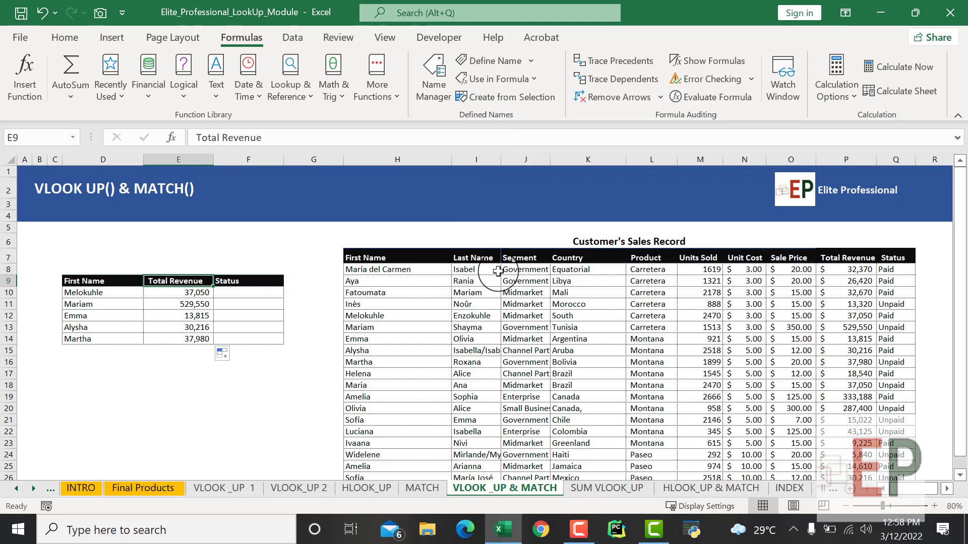
pyautogui.click(562, 259)
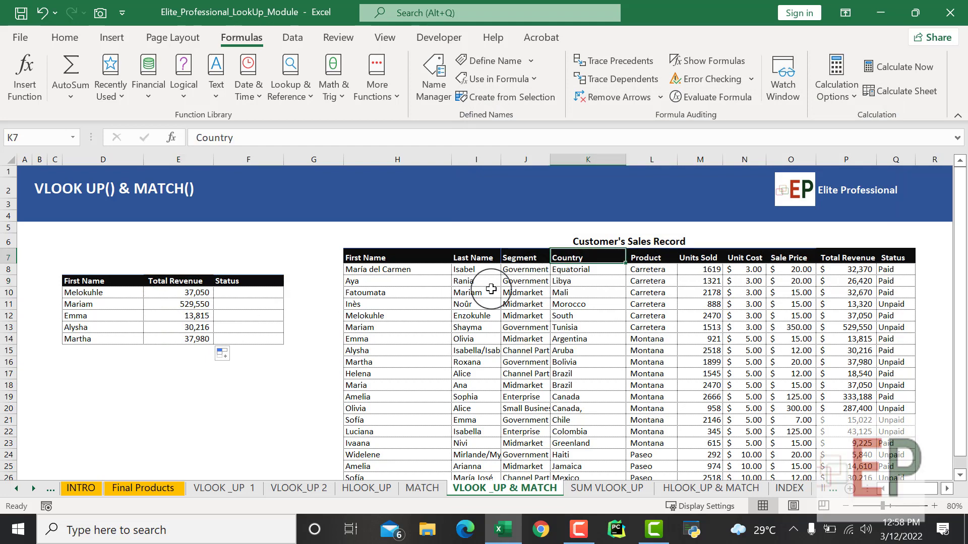
pyautogui.hotkey('ctrl', 'c')
pyautogui.click(170, 284)
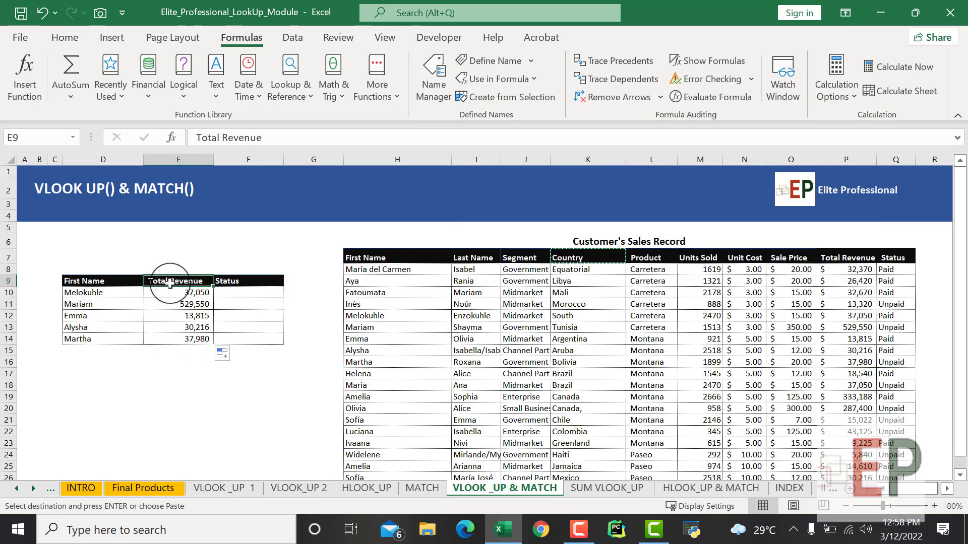
pyautogui.hotkey('ctrl', 'v')
pyautogui.click(158, 407)
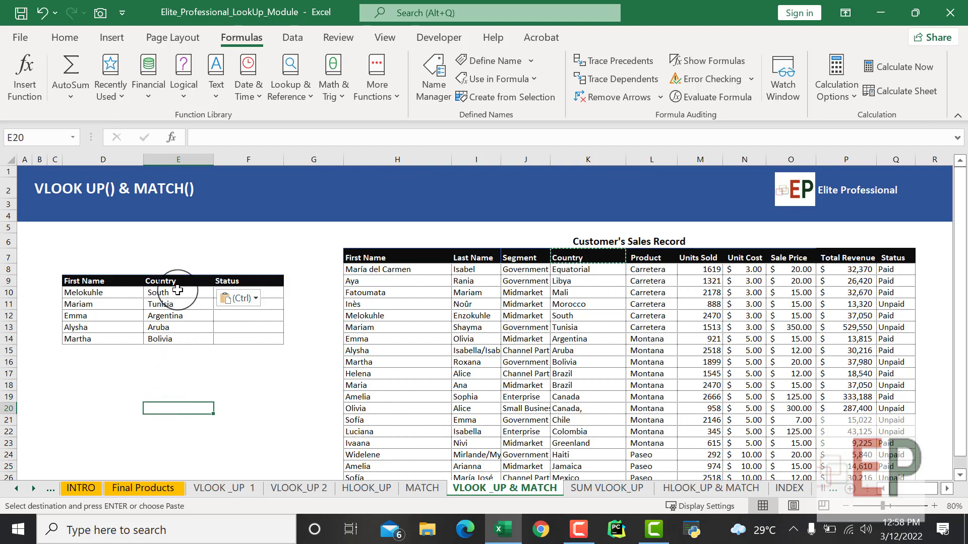
pyautogui.moveTo(177, 291); pyautogui.dragTo(177, 334)
pyautogui.click(163, 404)
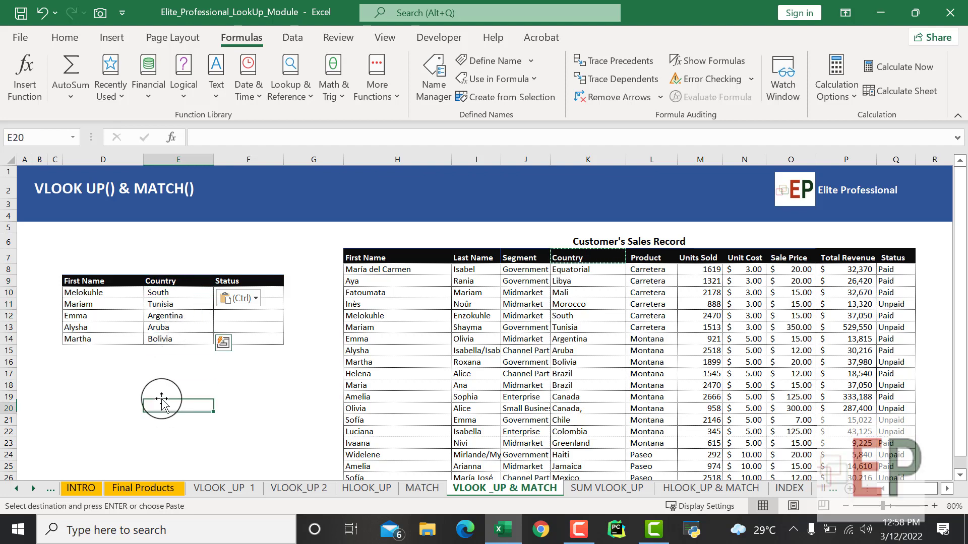
pyautogui.click(171, 281)
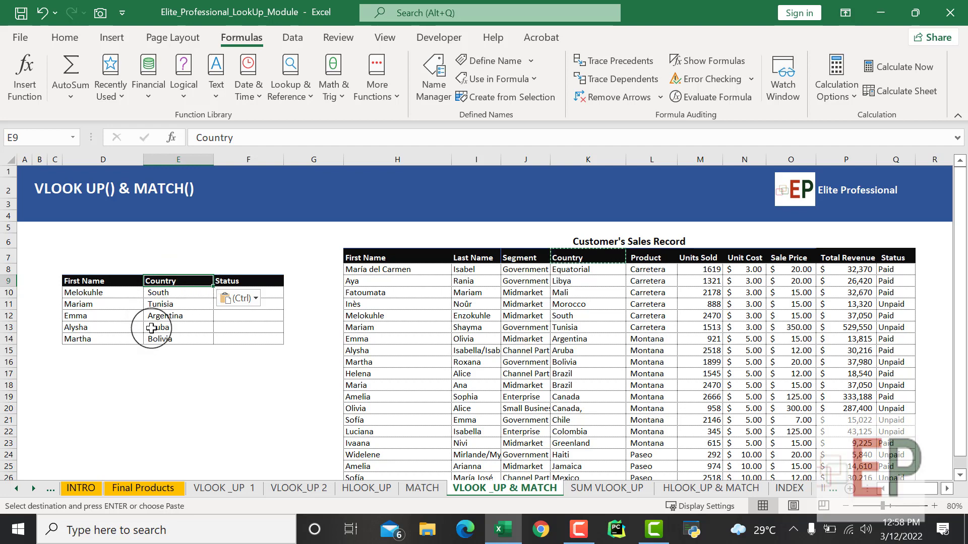
pyautogui.click(187, 409)
# - Replace the E9 header with a copy of the sales table's Product header
pyautogui.click(179, 281)
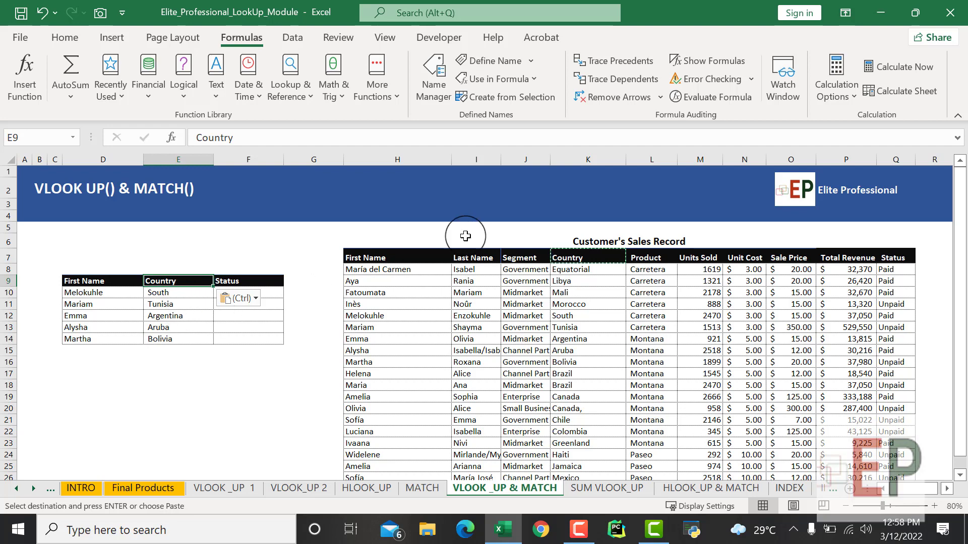
pyautogui.click(651, 258)
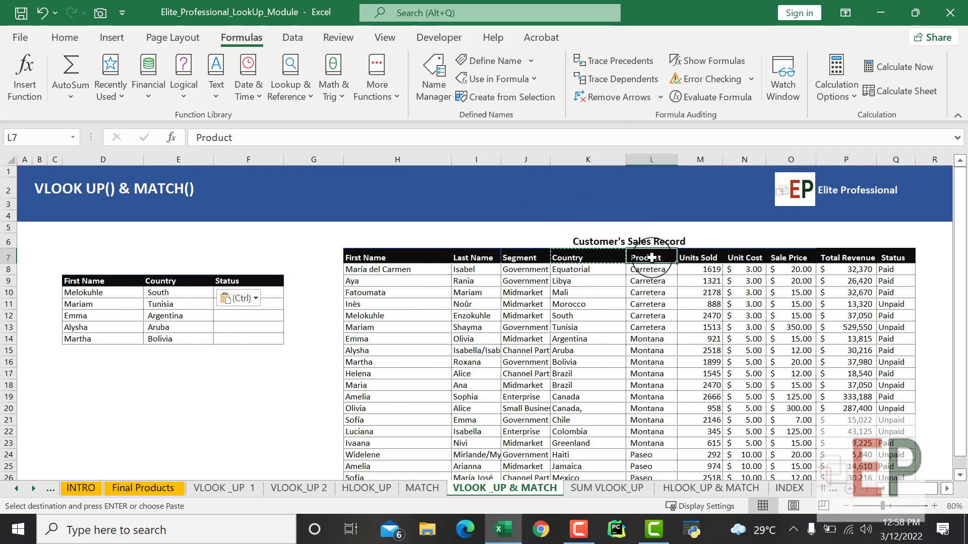
pyautogui.hotkey('ctrl', 'c')
pyautogui.click(181, 280)
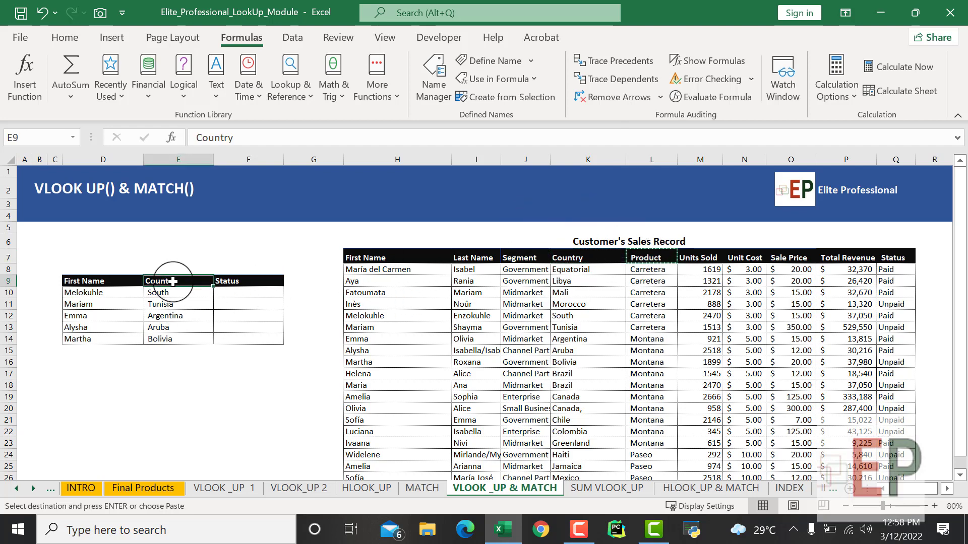
pyautogui.hotkey('ctrl', 'v')
pyautogui.click(172, 400)
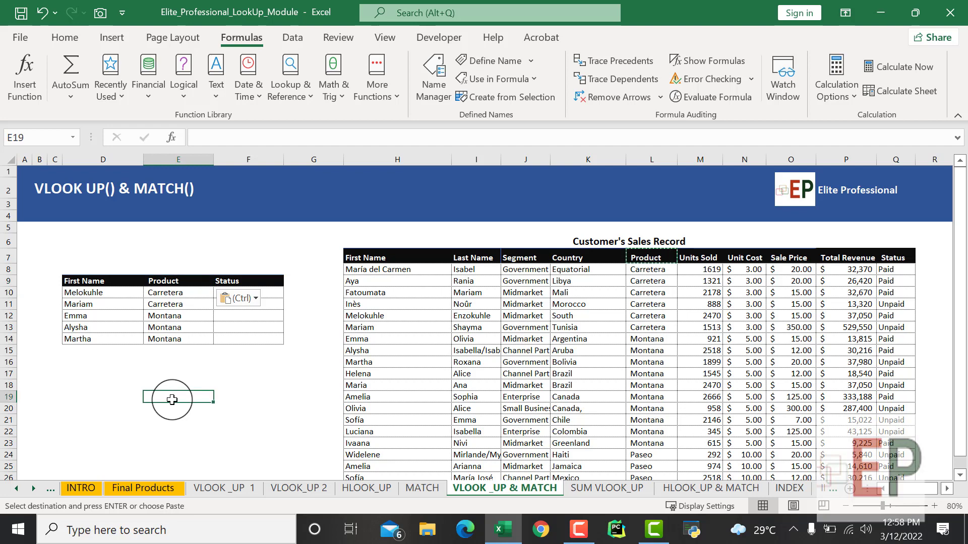
# - Replace the E9 header with a copy of the sales table's Units Sold header
pyautogui.click(703, 257)
pyautogui.hotkey('ctrl', 'c')
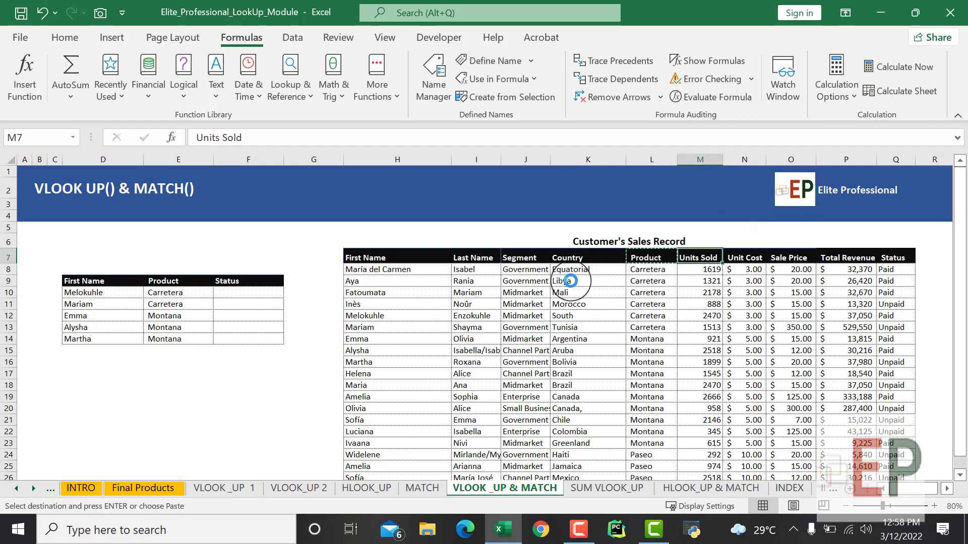
pyautogui.click(149, 282)
pyautogui.hotkey('ctrl', 'v')
pyautogui.click(157, 373)
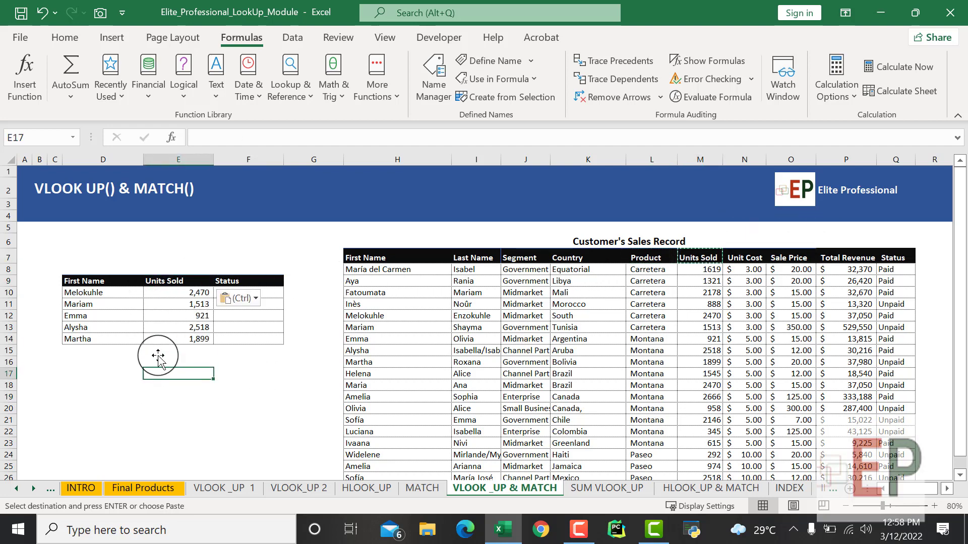
# - Restore the E9 header to Total Revenue by copying that header from the sales table
pyautogui.click(833, 259)
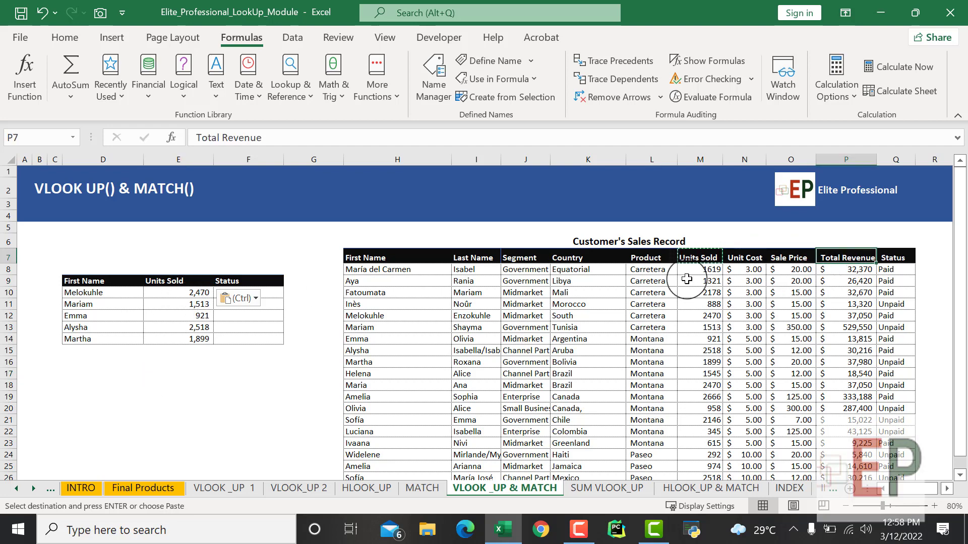
pyautogui.hotkey('ctrl', 'c')
pyautogui.click(181, 281)
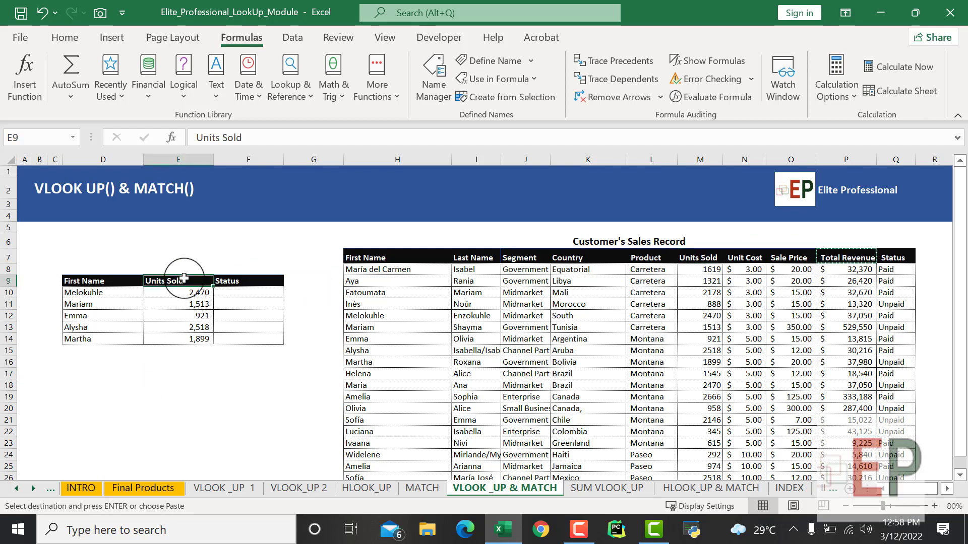
pyautogui.hotkey('ctrl', 'v')
pyautogui.click(159, 409)
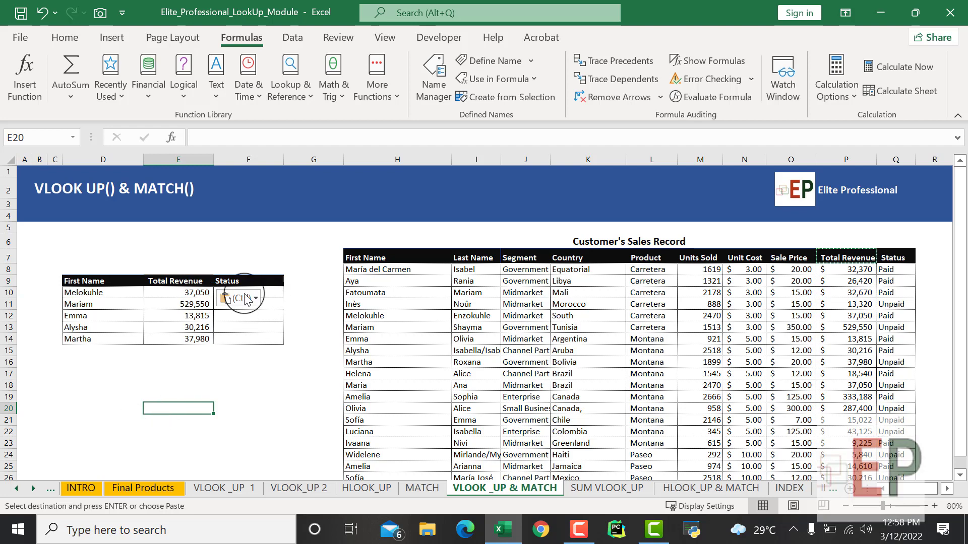
# - Try reusing the E10 formula for the Status column by copying it into F10
pyautogui.click(193, 293)
pyautogui.hotkey('ctrl', 'c')
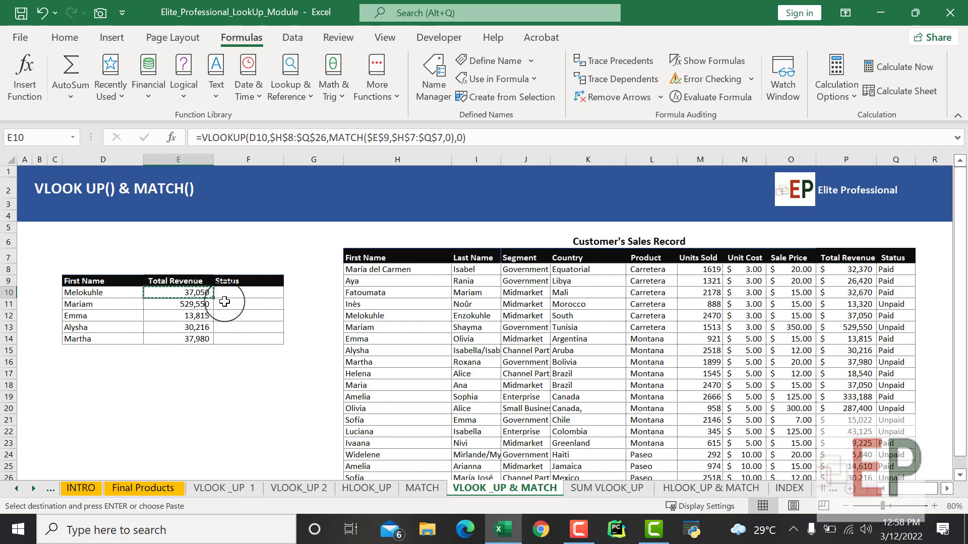
pyautogui.click(228, 294)
pyautogui.hotkey('ctrl', 'v')
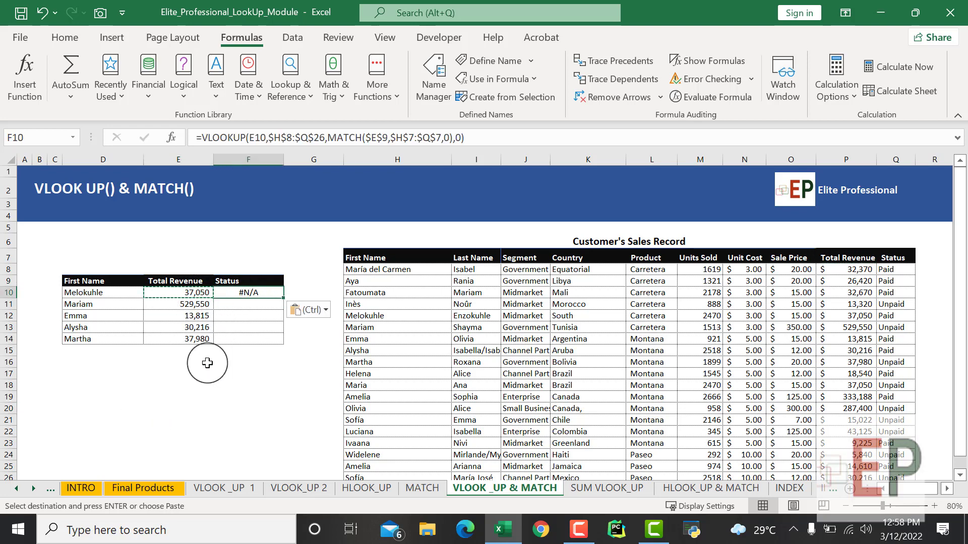
# - Inspect the lookup value and MATCH reference in the copied F10 formula, leaving the formula unedited
pyautogui.click(348, 138)
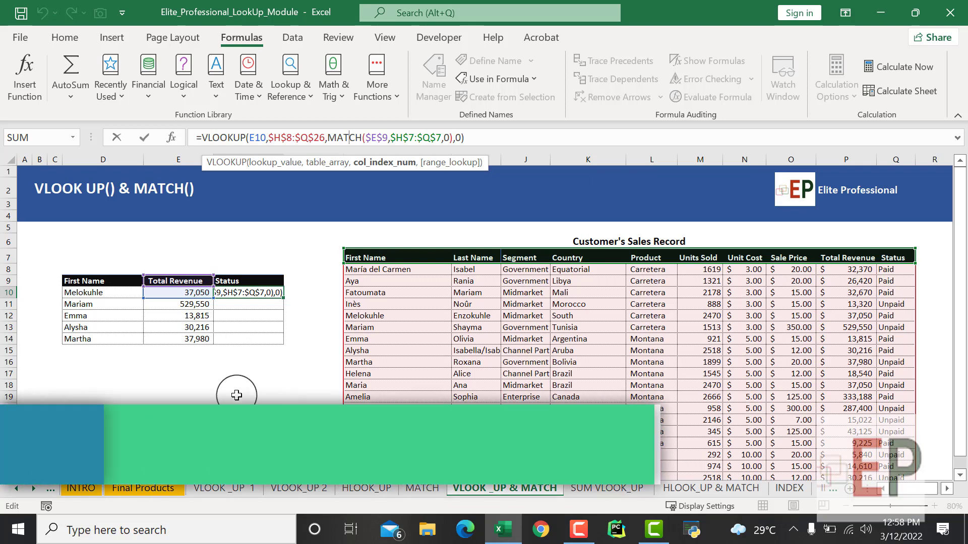
pyautogui.press('Escape')
pyautogui.click(236, 397)
pyautogui.click(246, 291)
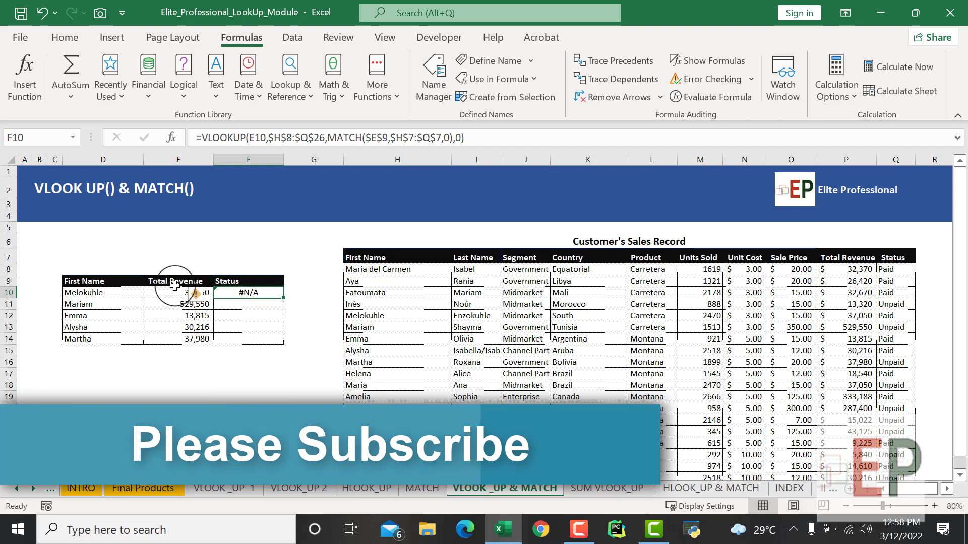
pyautogui.click(232, 351)
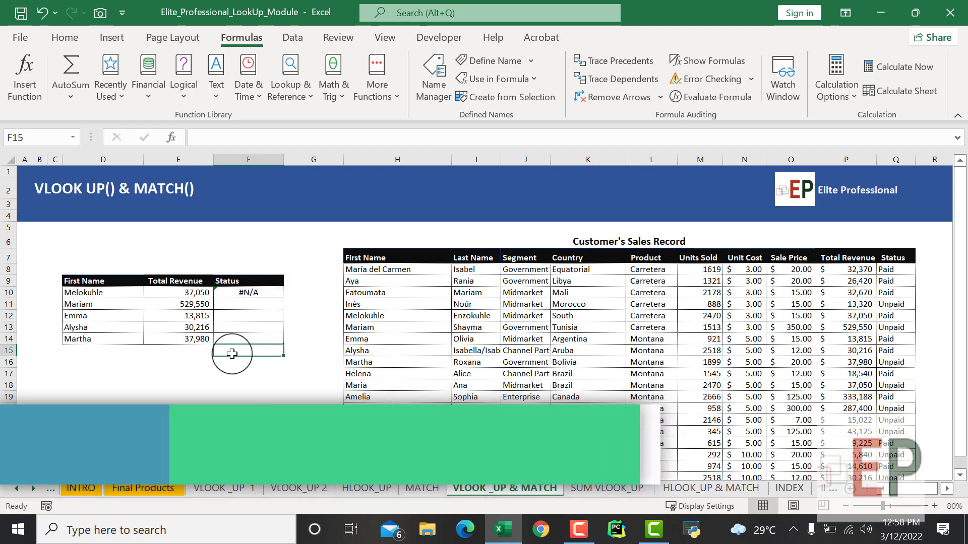
pyautogui.click(238, 397)
# - Start a new VLOOKUP in F10 with lookup value D10 and the absolute table range $H$8:$Q$26
pyautogui.click(246, 294)
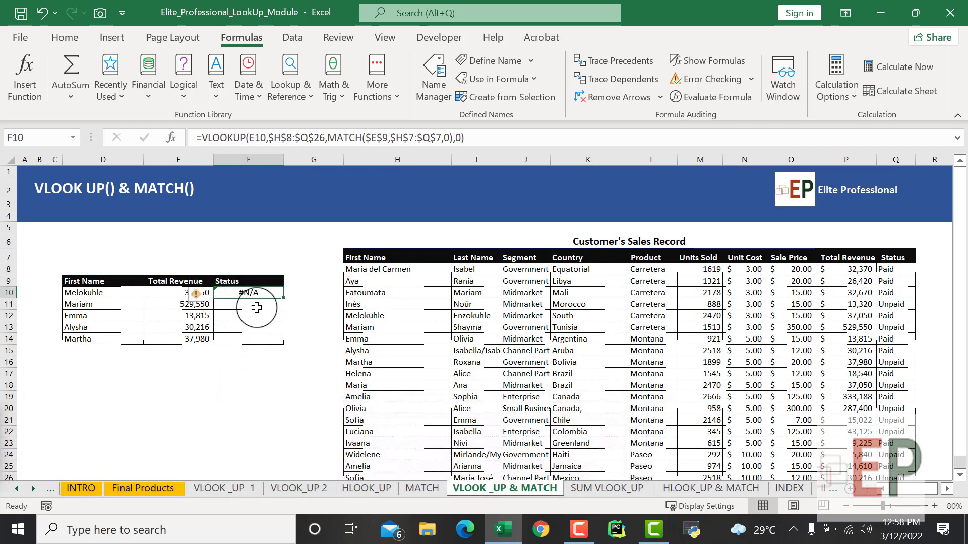
pyautogui.write('=')
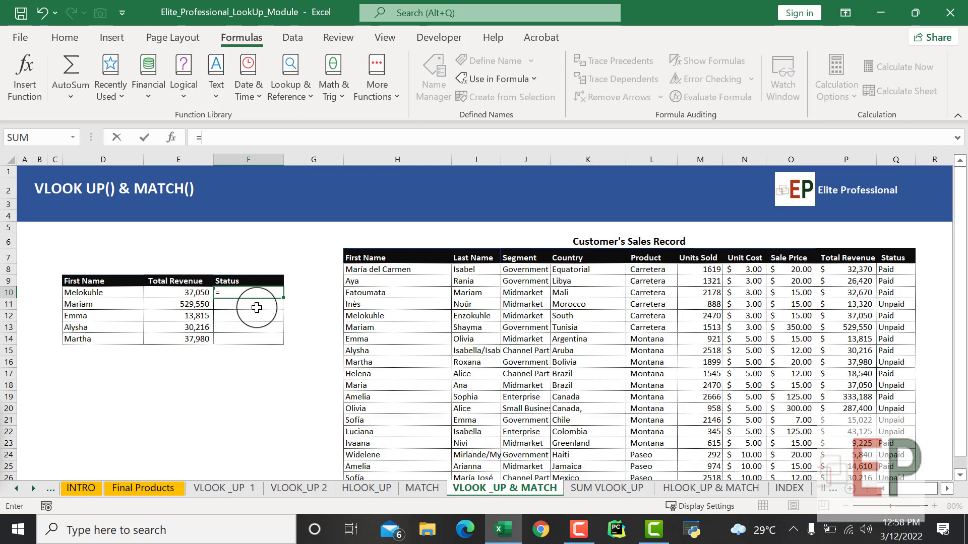
pyautogui.write('vl')
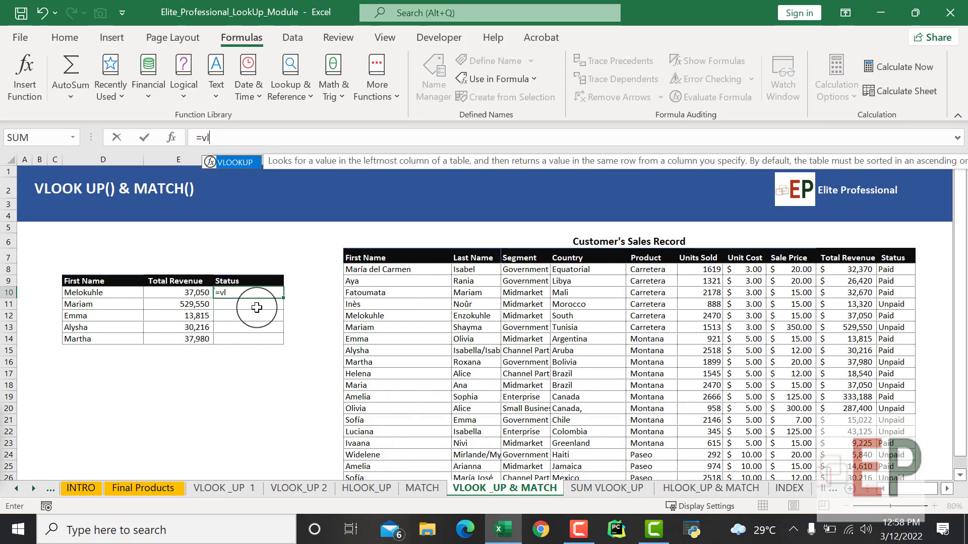
pyautogui.write('oo')
pyautogui.press('Tab')
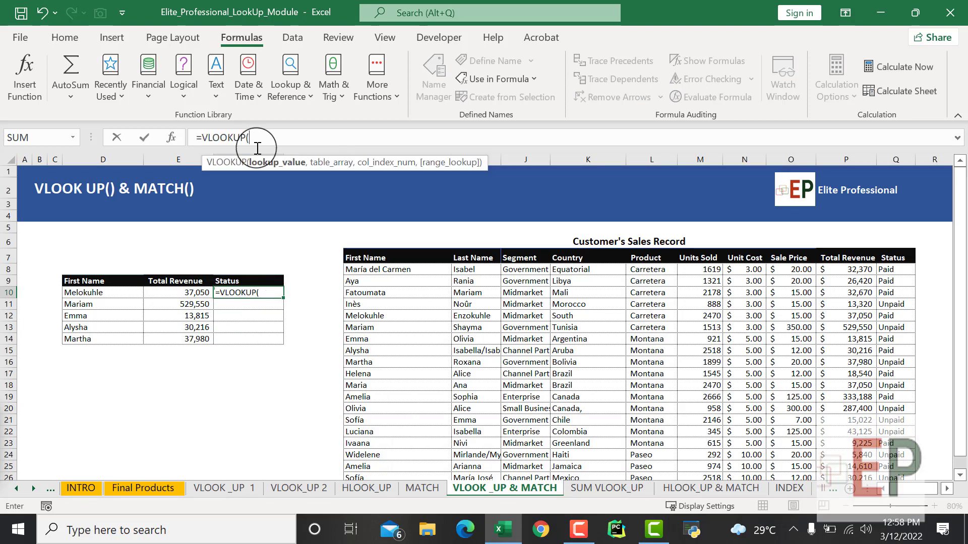
pyautogui.click(112, 294)
pyautogui.write(',')
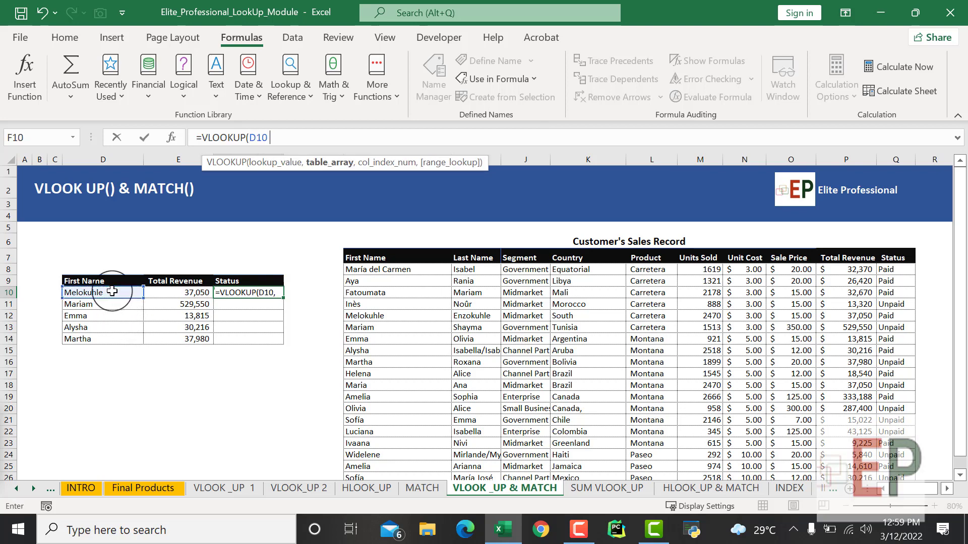
pyautogui.moveTo(383, 269); pyautogui.dragTo(900, 429)
pyautogui.press('F4')
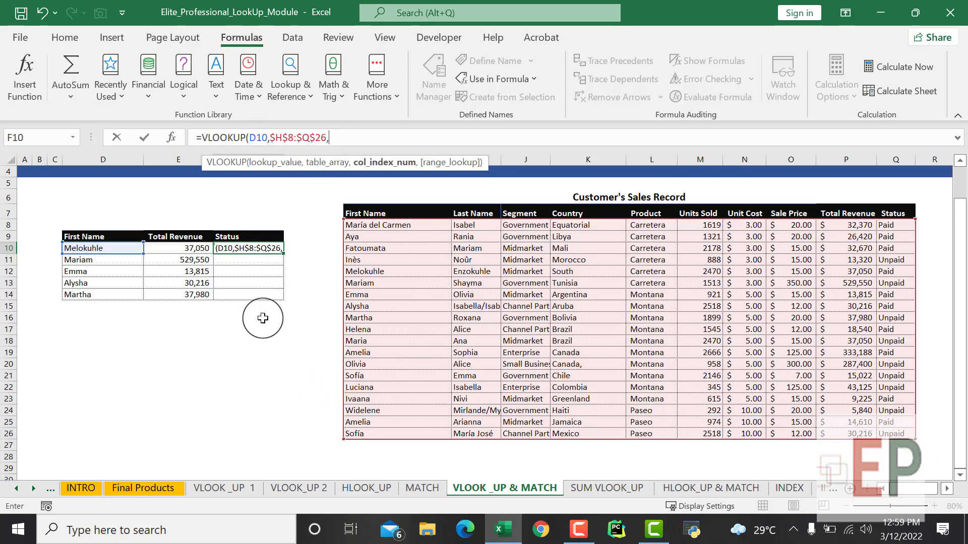
pyautogui.write(',')
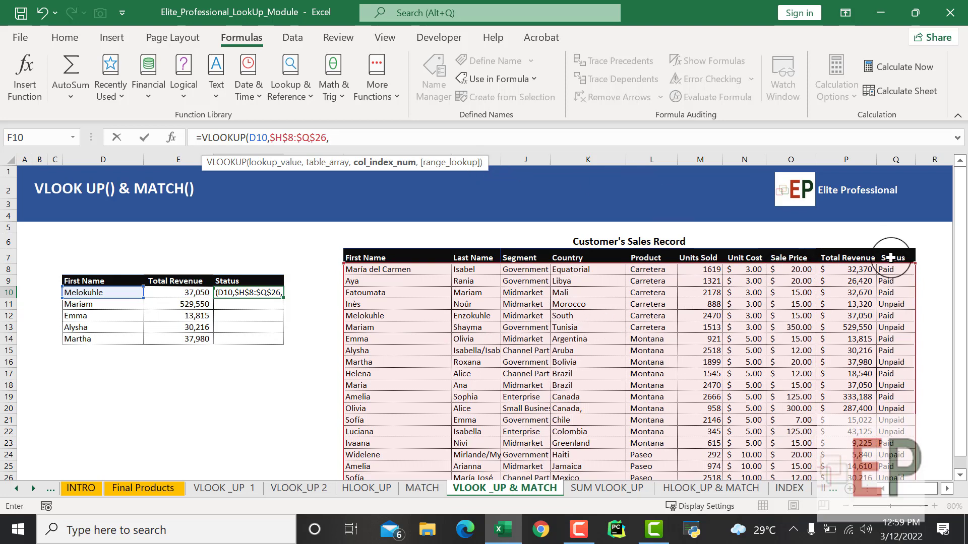
# - Nest a MATCH as the column index, looking up $F$9 in the header row $H$7:$Q$7 with match type 0
pyautogui.write('mat')
pyautogui.press('Tab')
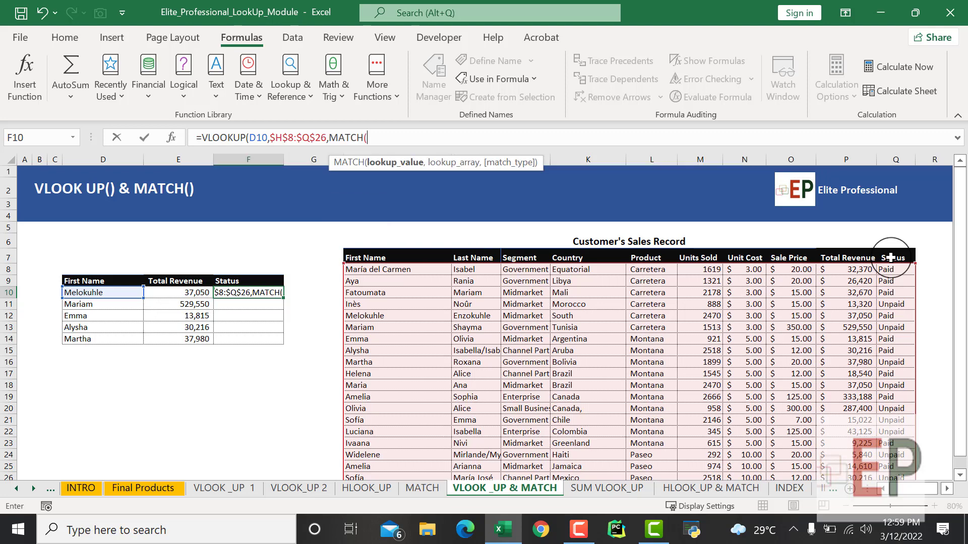
pyautogui.click(258, 281)
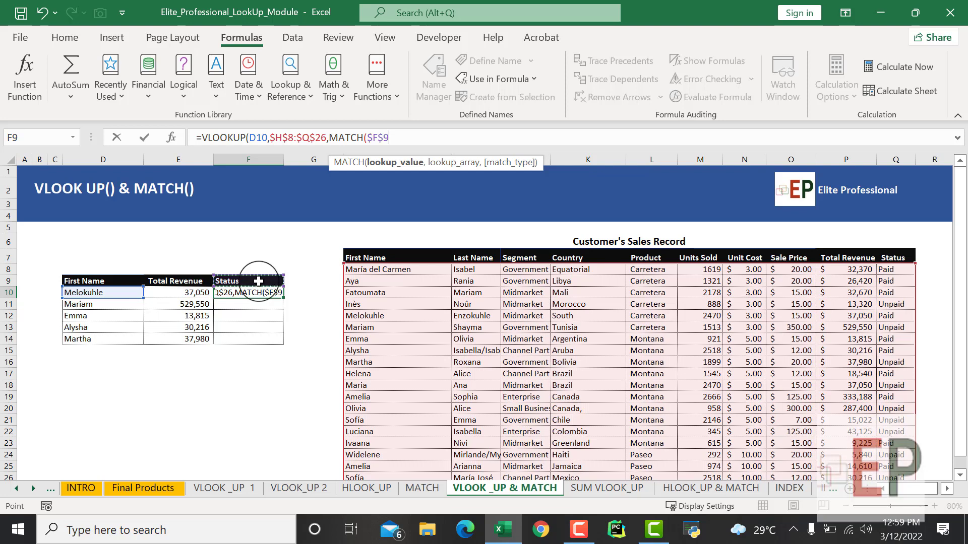
pyautogui.write(',')
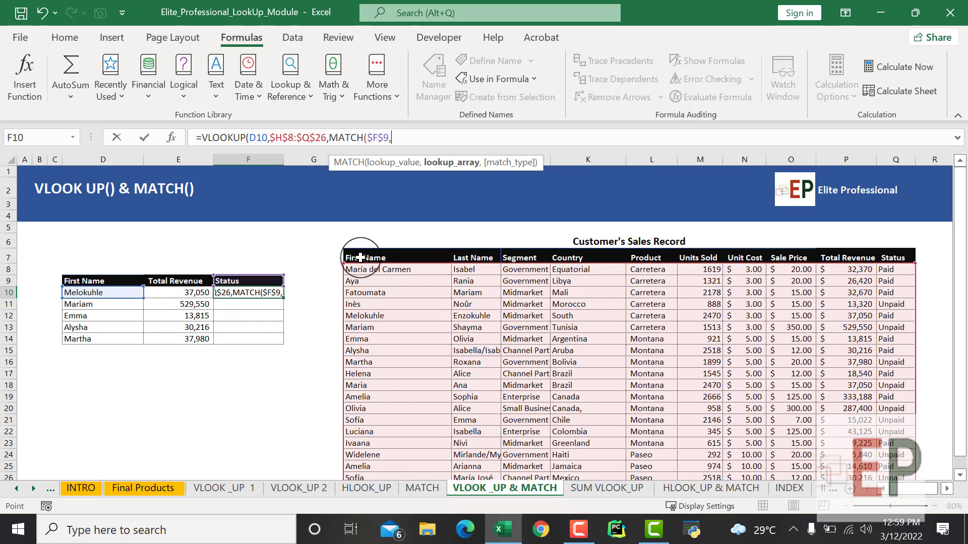
pyautogui.click(353, 257)
pyautogui.moveTo(667, 257); pyautogui.dragTo(845, 263)
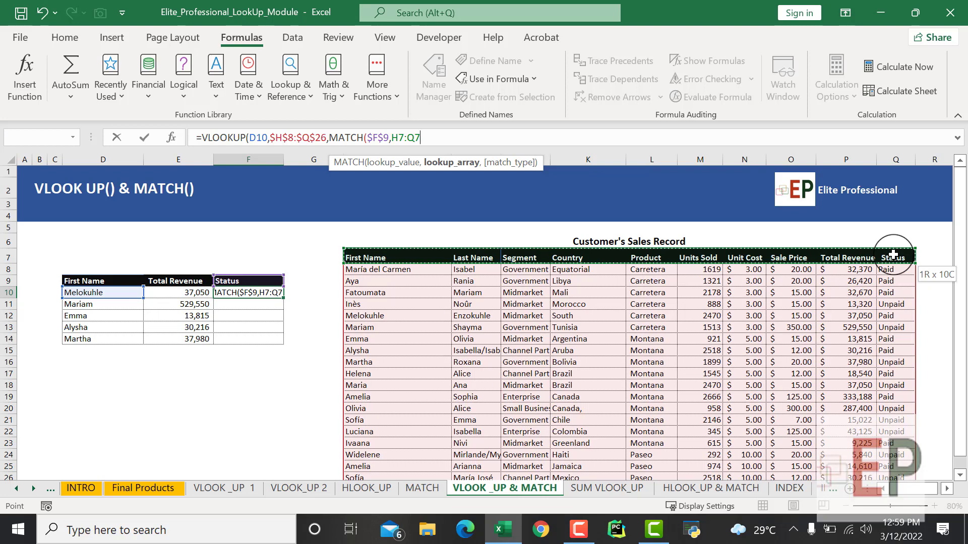
pyautogui.press('F4')
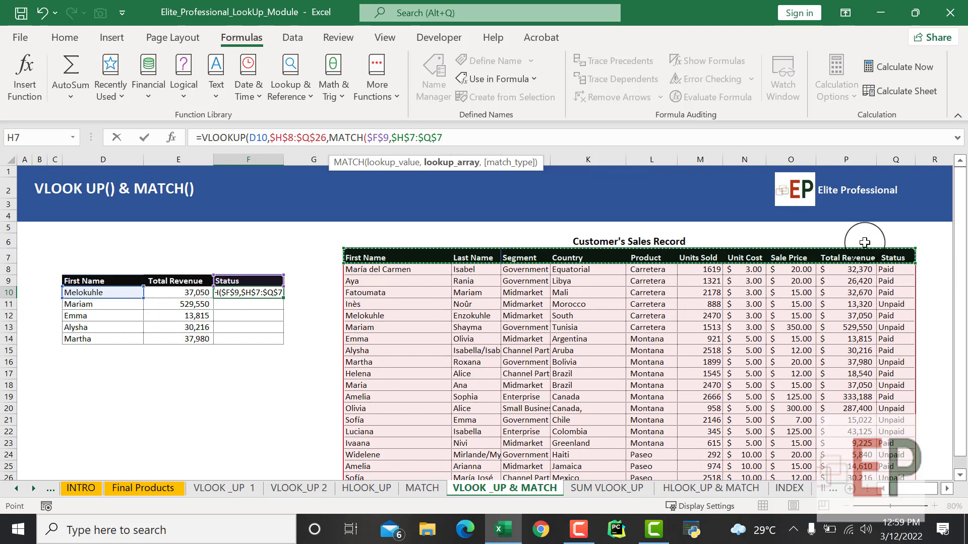
pyautogui.write(',')
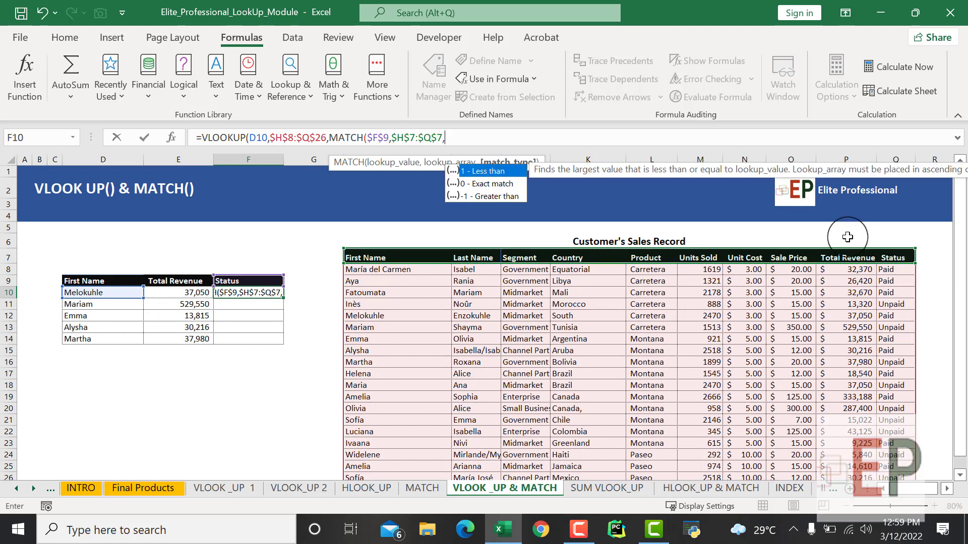
pyautogui.write('0)')
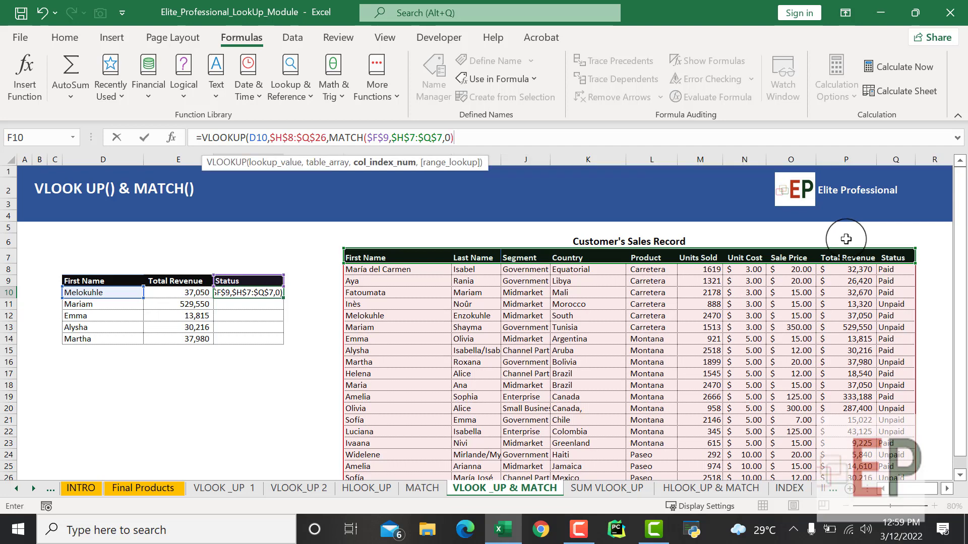
pyautogui.write(',')
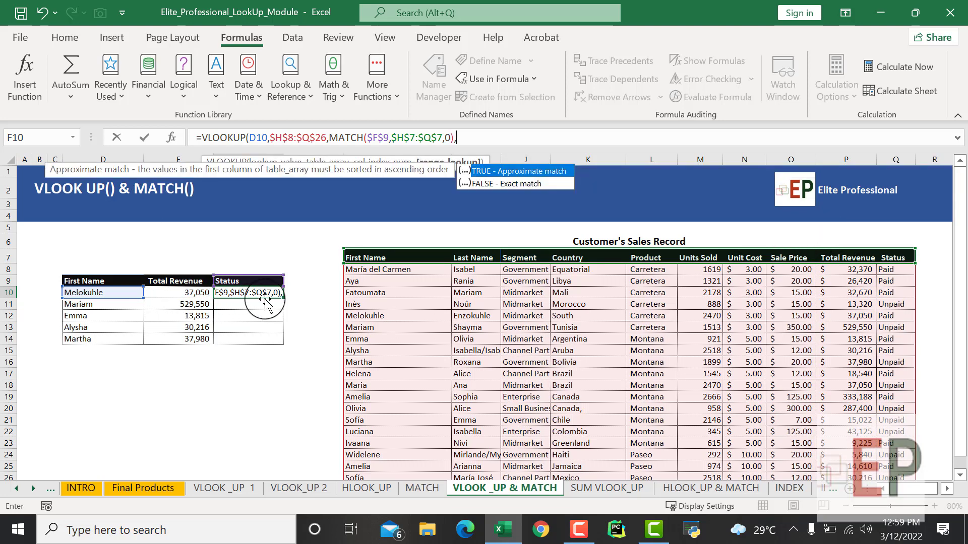
pyautogui.write('0')
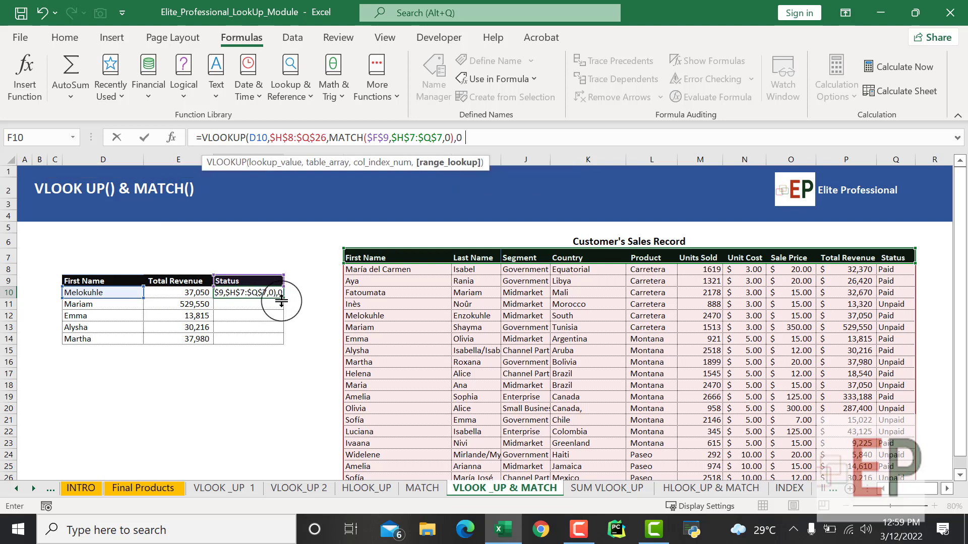
pyautogui.write(')')
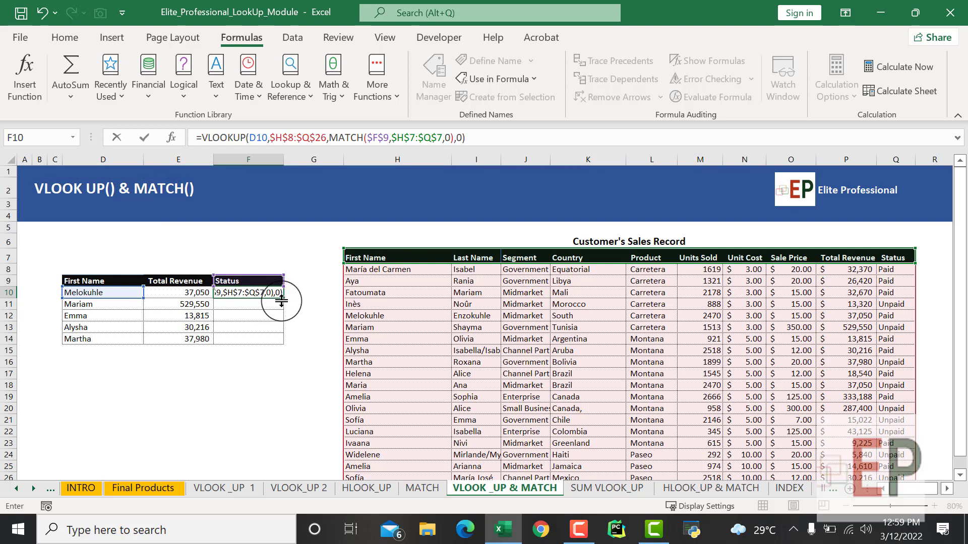
# - Set the VLOOKUP's range lookup to 0 for an exact match and complete the F10 formula
pyautogui.press('Return')
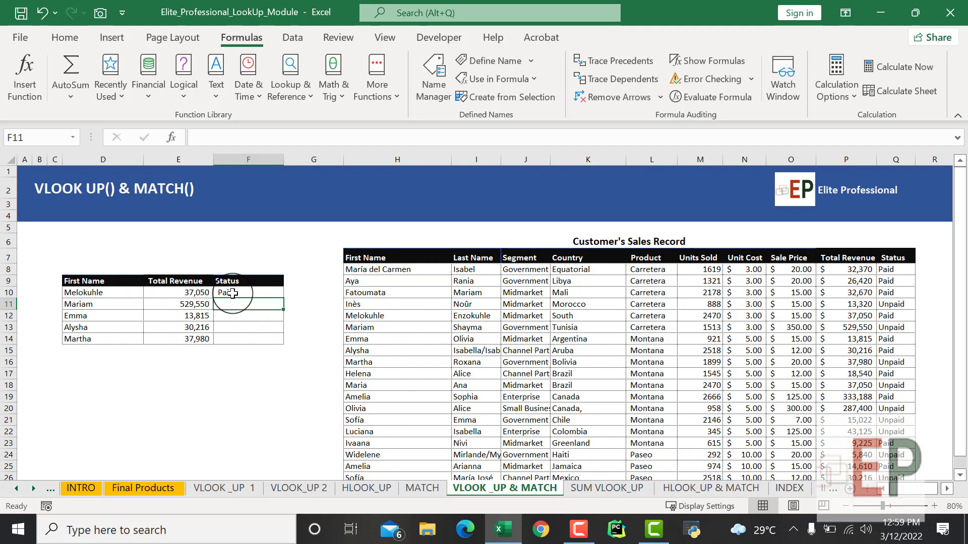
# - Fill the F10 formula down the Status column to F14 and check the formula in F14
pyautogui.click(233, 293)
pyautogui.moveTo(282, 298); pyautogui.dragTo(275, 350)
pyautogui.click(260, 360)
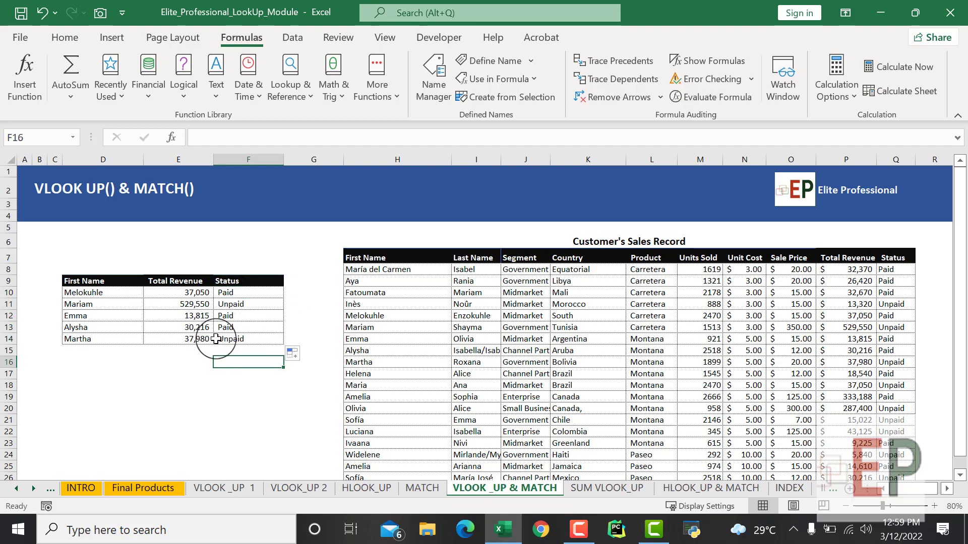
pyautogui.click(237, 338)
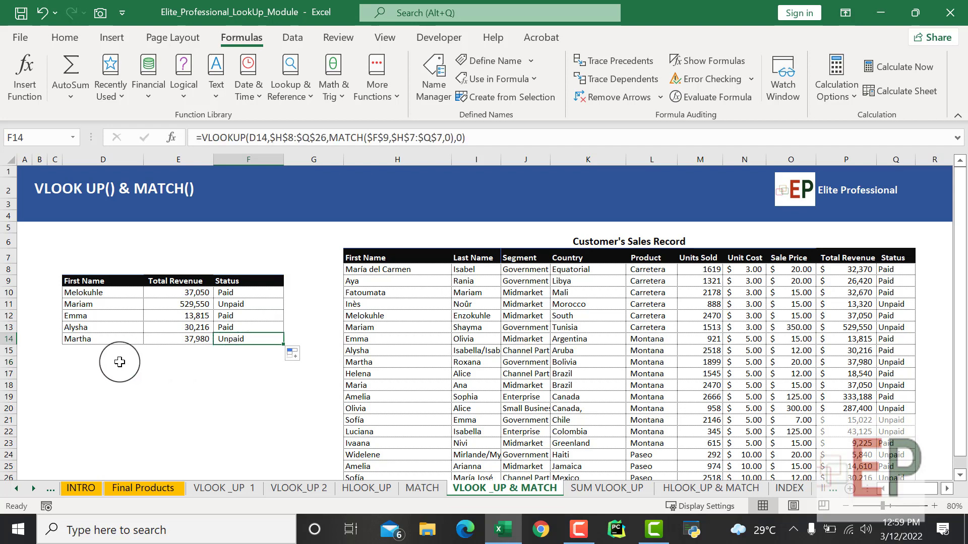
pyautogui.click(93, 340)
pyautogui.click(247, 305)
pyautogui.click(223, 373)
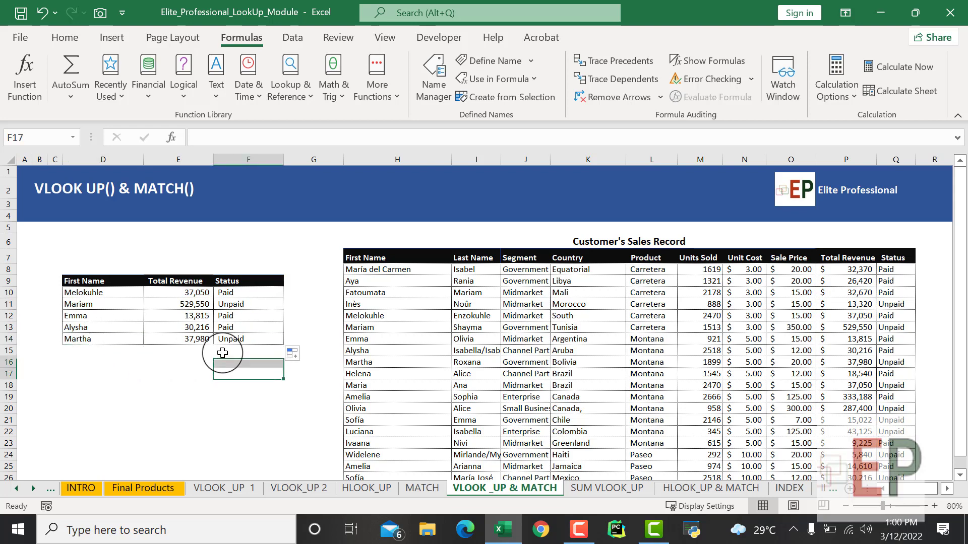
pyautogui.click(165, 405)
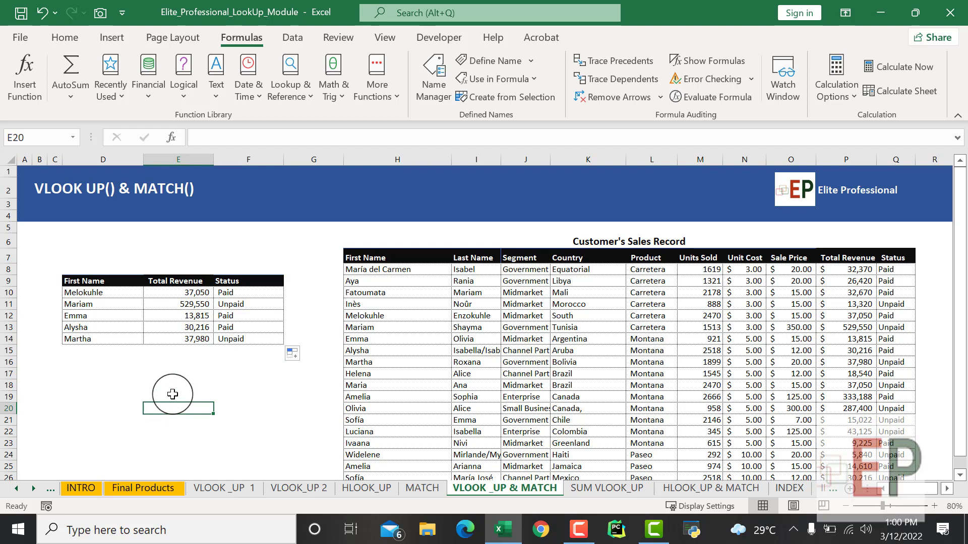
# - Replace the E9 header with a copy of the sales table's Country header
pyautogui.click(174, 292)
pyautogui.click(175, 282)
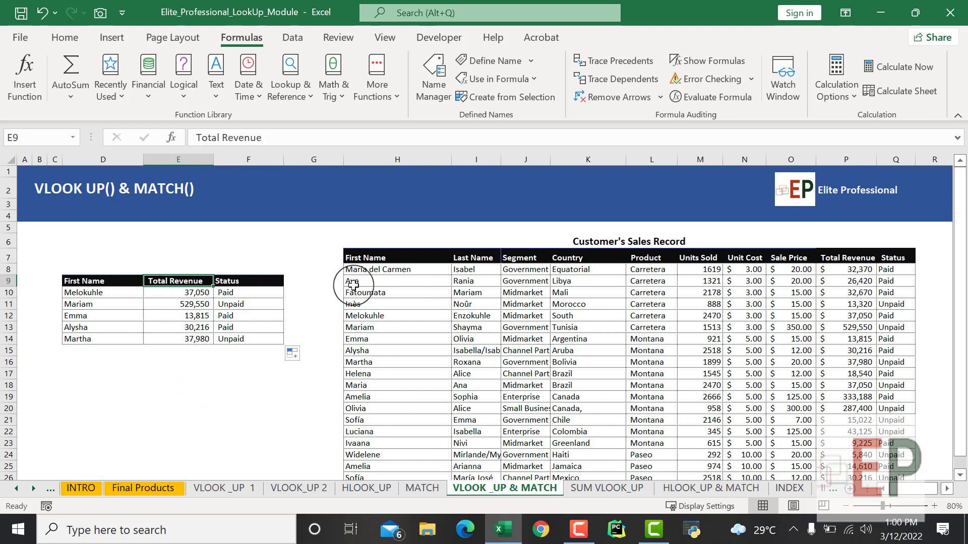
pyautogui.click(561, 258)
pyautogui.hotkey('ctrl', 'c')
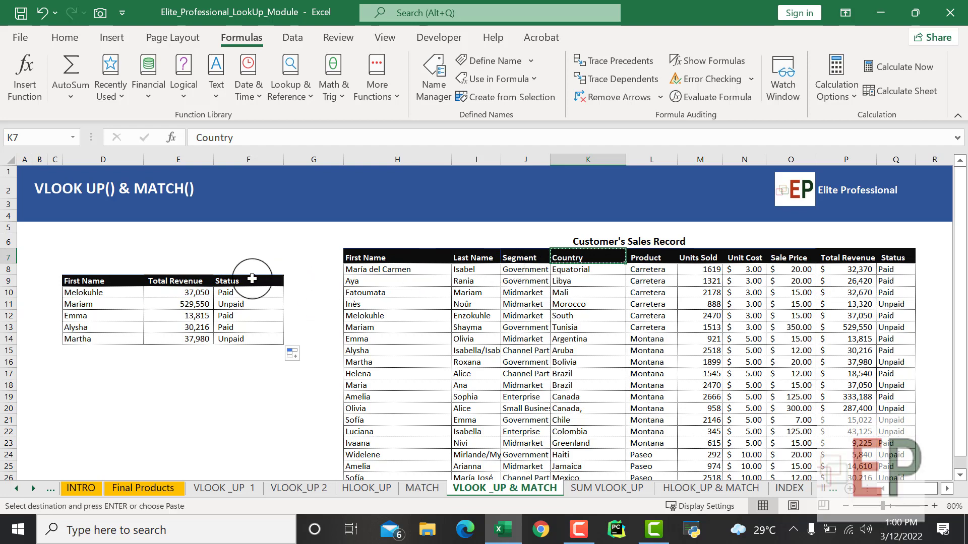
pyautogui.click(164, 280)
pyautogui.hotkey('ctrl', 'v')
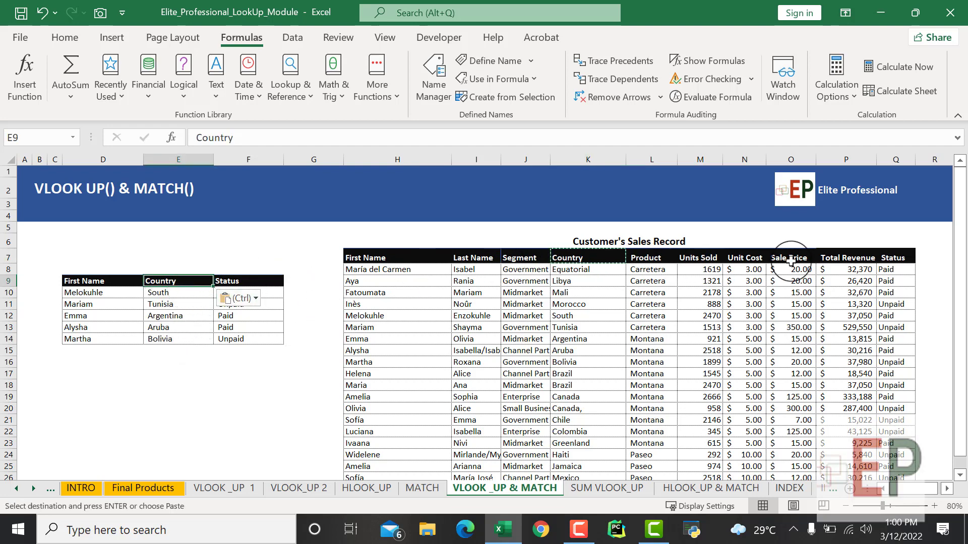
# - Replace the F9 header with a copy of the sales table's Total Revenue header and end the copy mode
pyautogui.click(834, 260)
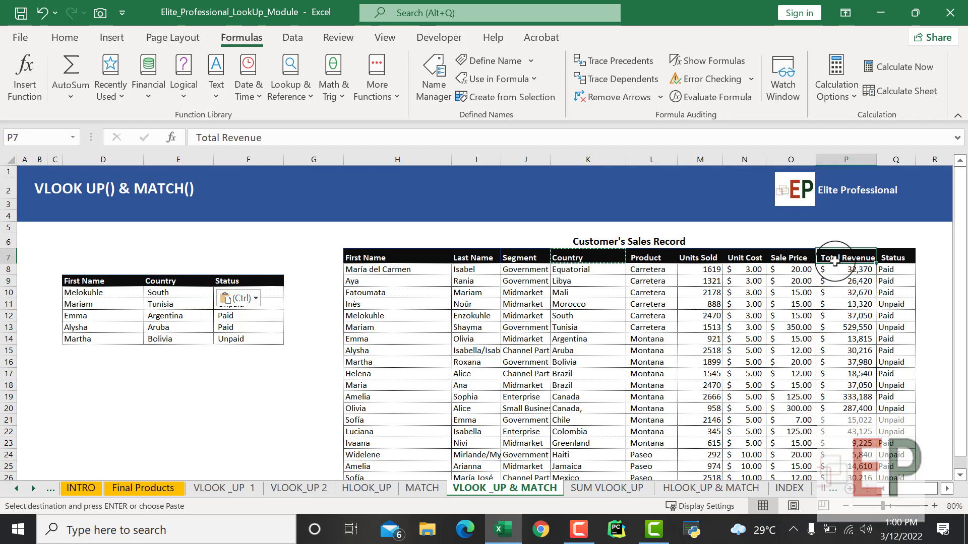
pyautogui.hotkey('ctrl', 'c')
pyautogui.click(242, 280)
pyautogui.hotkey('ctrl', 'v')
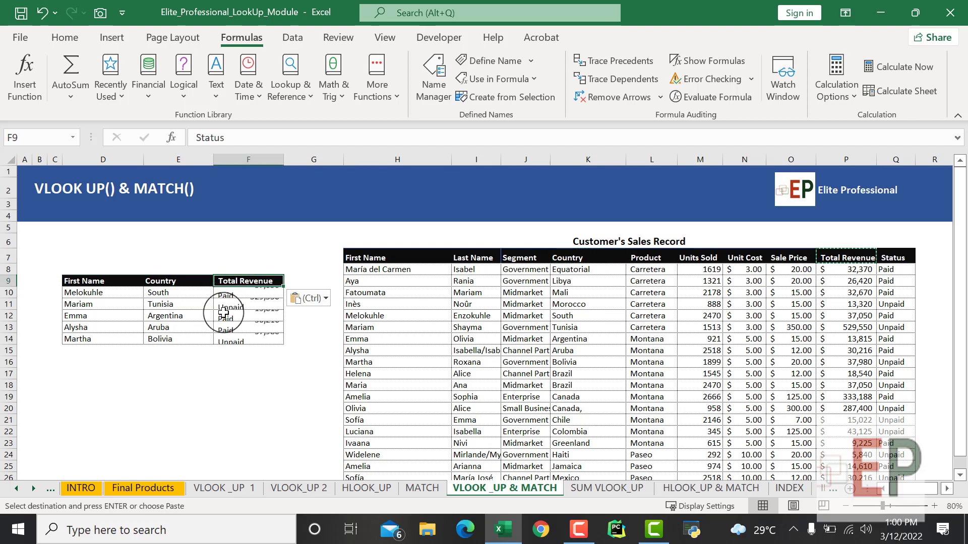
pyautogui.click(177, 429)
pyautogui.press('Escape')
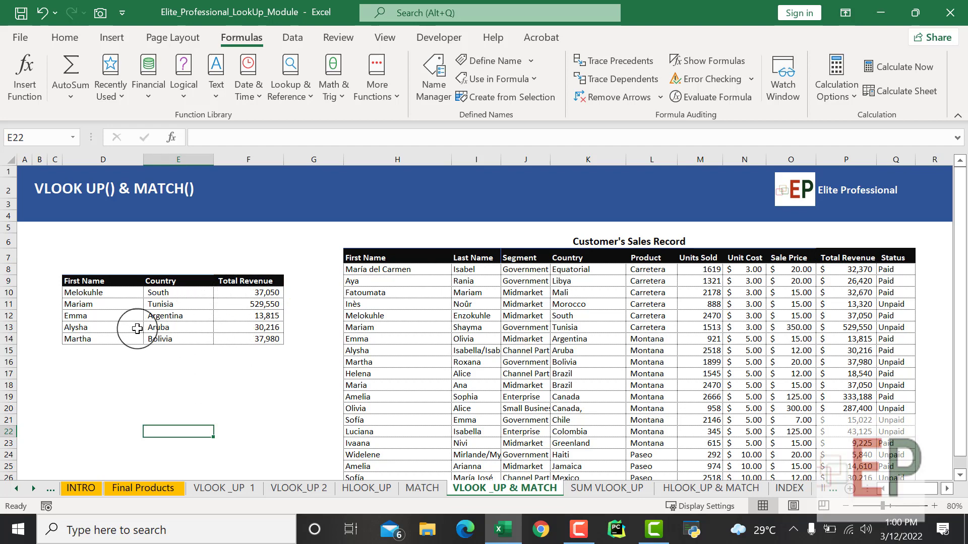
pyautogui.click(254, 373)
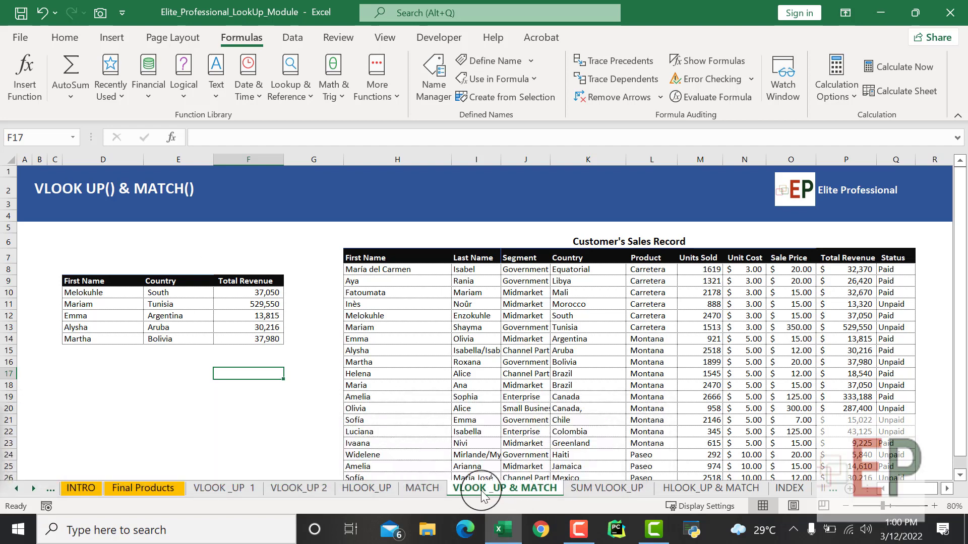
pyautogui.scroll(-1, 460, 346)
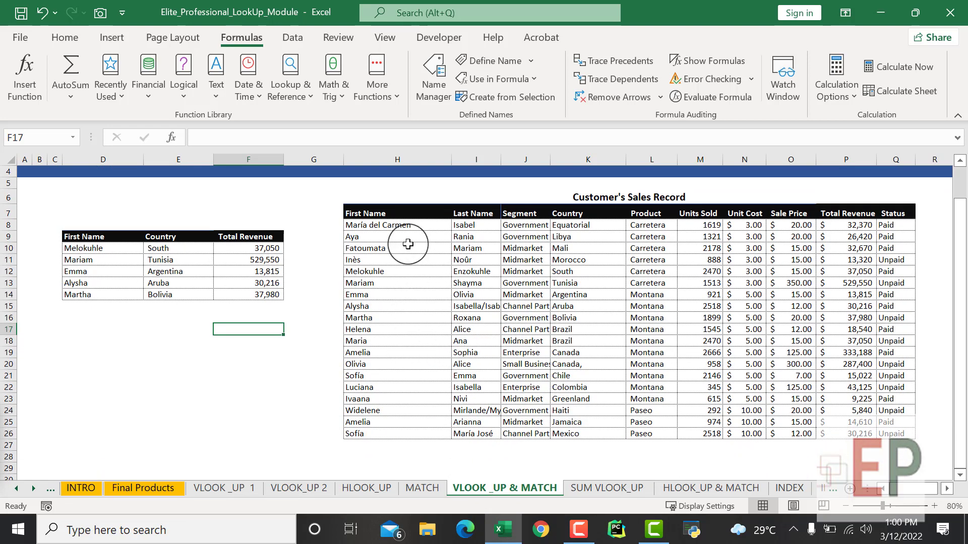
pyautogui.moveTo(381, 225); pyautogui.dragTo(369, 433)
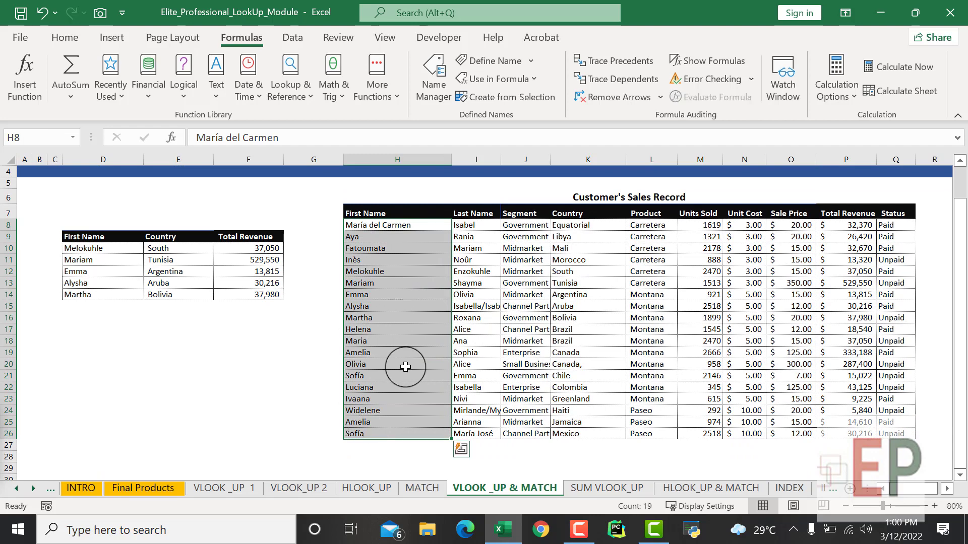
pyautogui.click(65, 388)
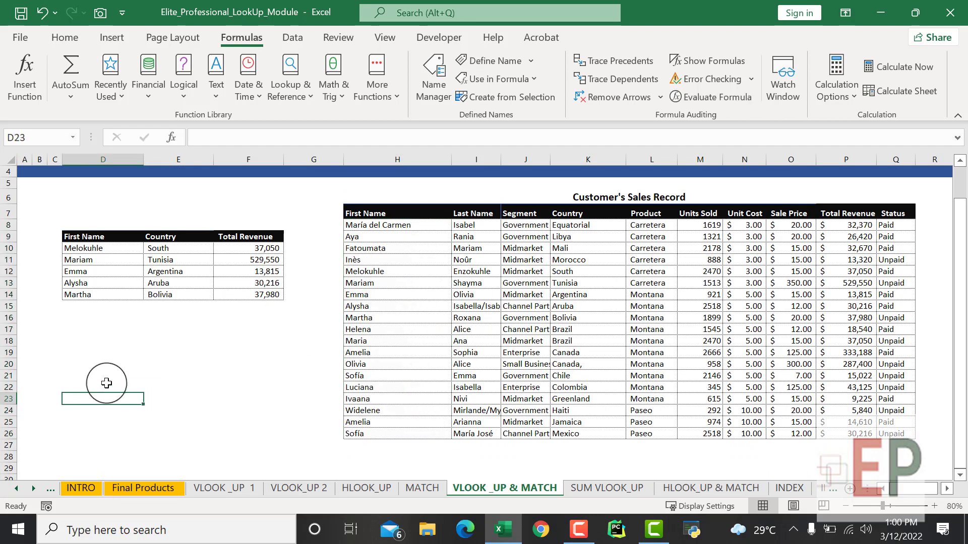
pyautogui.click(138, 344)
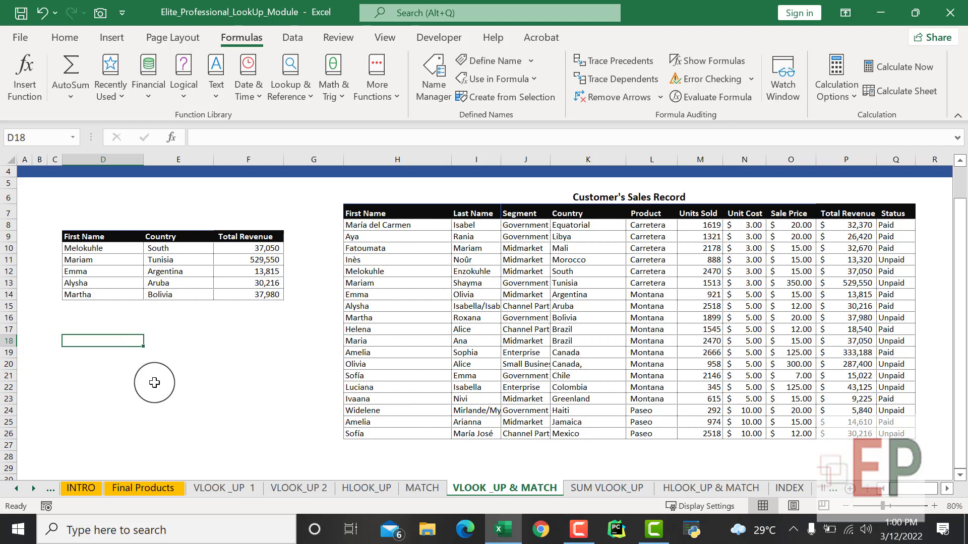
pyautogui.click(201, 351)
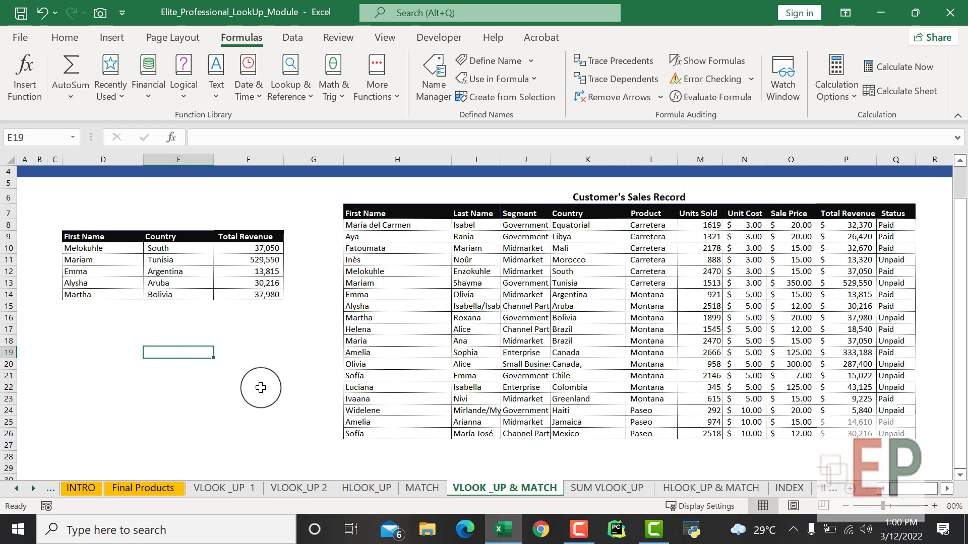
pyautogui.click(578, 528)
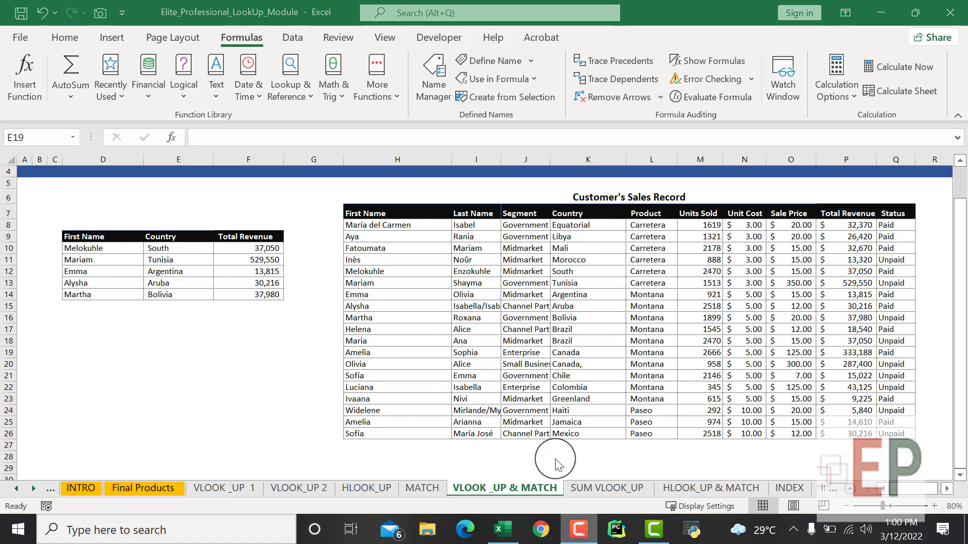